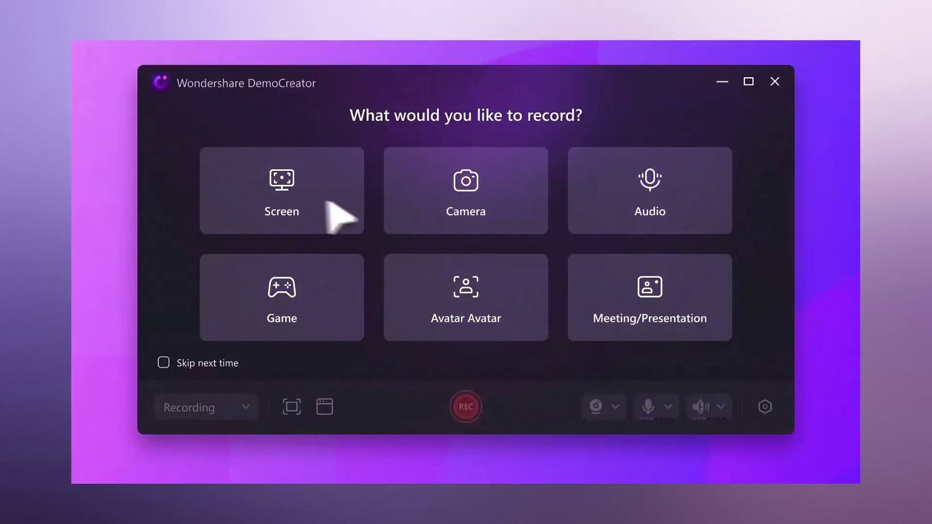
Step: Choose Screen recording mode and start capturing with REC
left_click(323, 200)
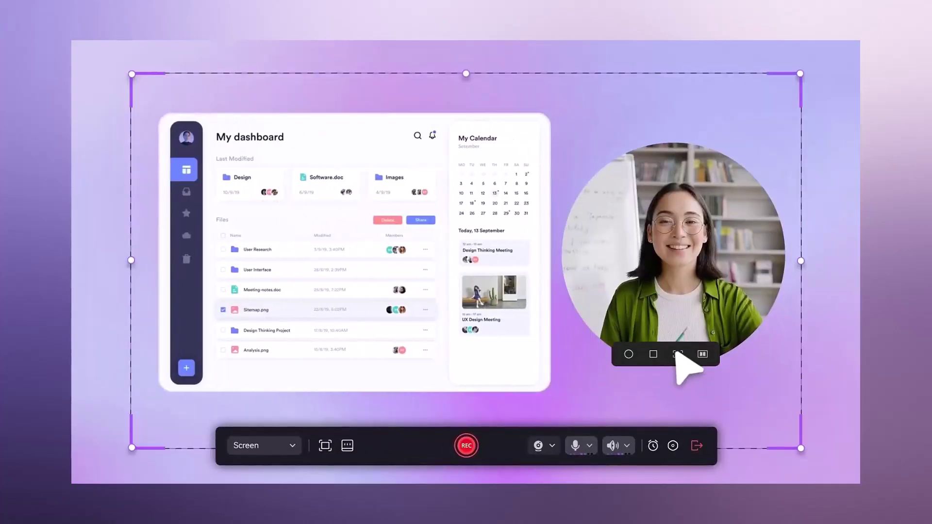
left_click(466, 446)
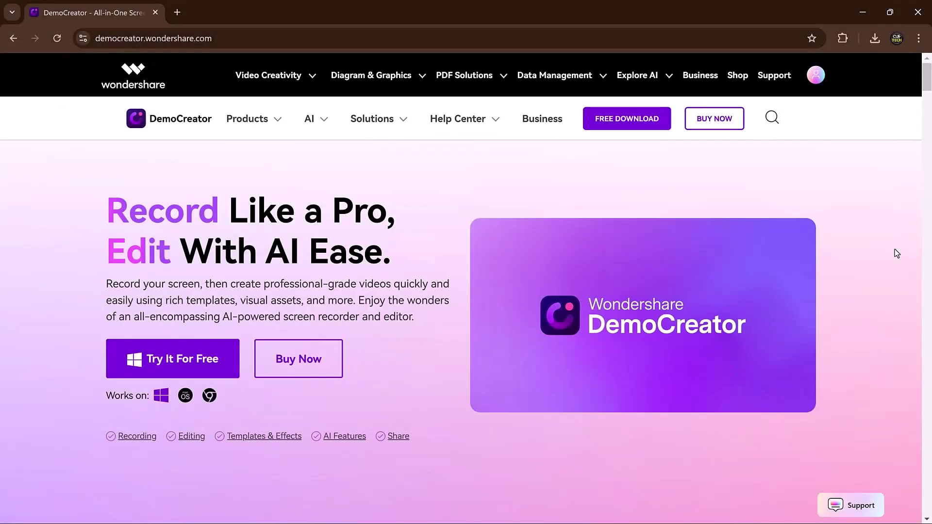
Step: Scroll down the DemoCreator product page past Record Screen and the annotations demo
scroll(926, 125, "down", 8)
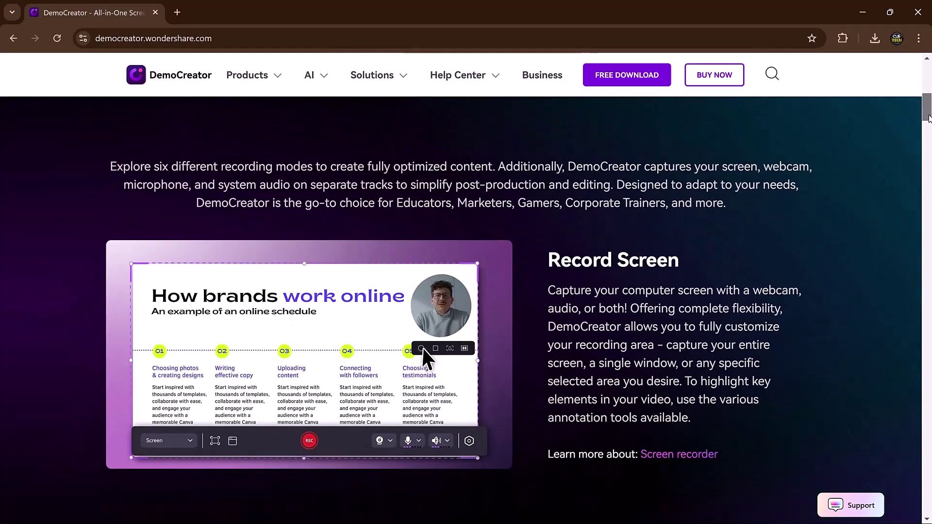
left_click_drag(928, 119, 929, 427)
scroll(233, 432, "down", 8)
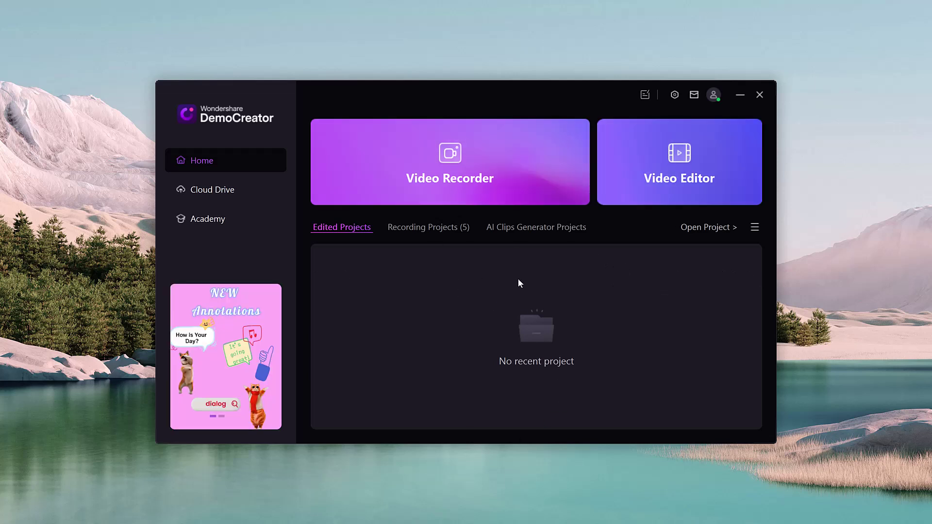
left_click(450, 181)
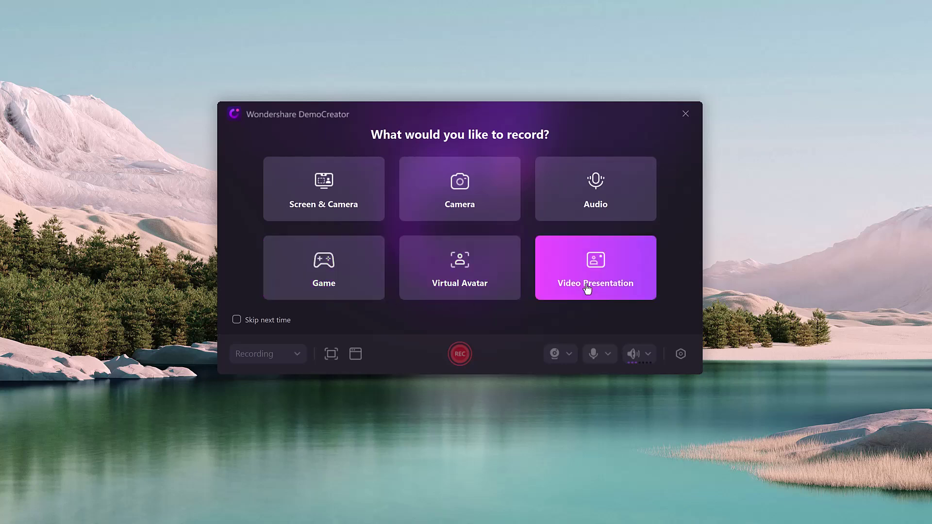
left_click(304, 200)
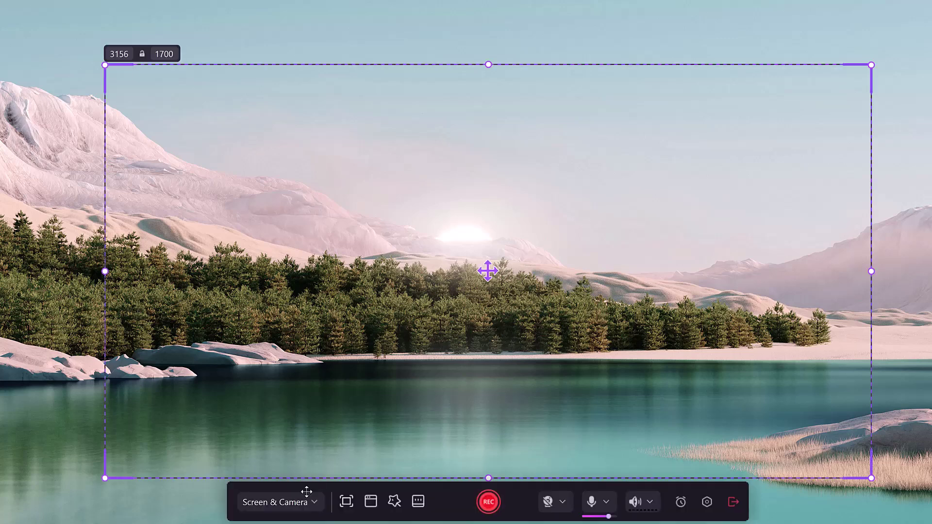
left_click(305, 502)
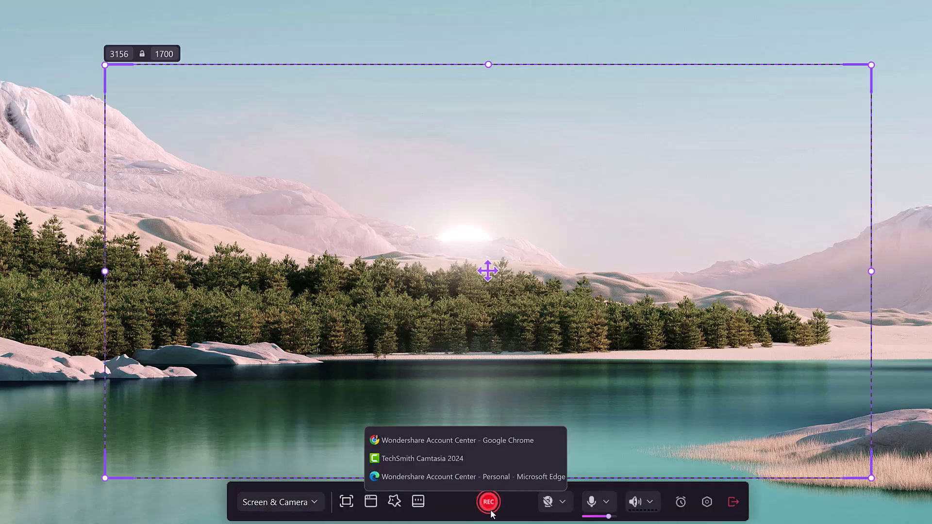
left_click(563, 503)
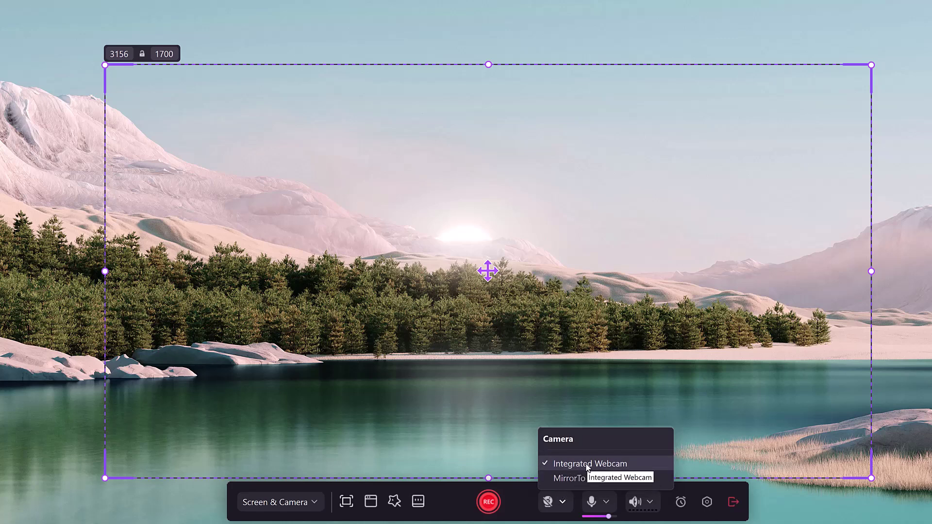
left_click(606, 503)
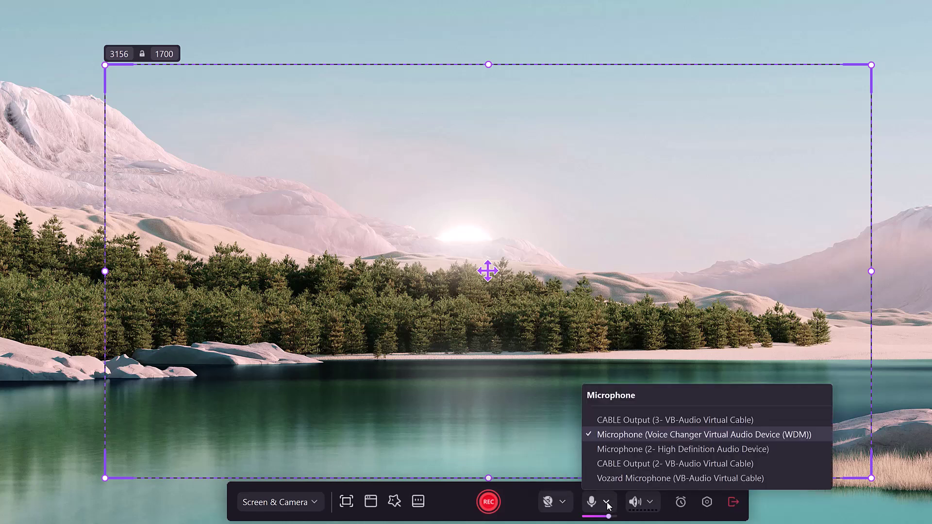
left_click(502, 426)
Step: Return home and switch the Video Recorder to Virtual Avatar mode
left_click(734, 502)
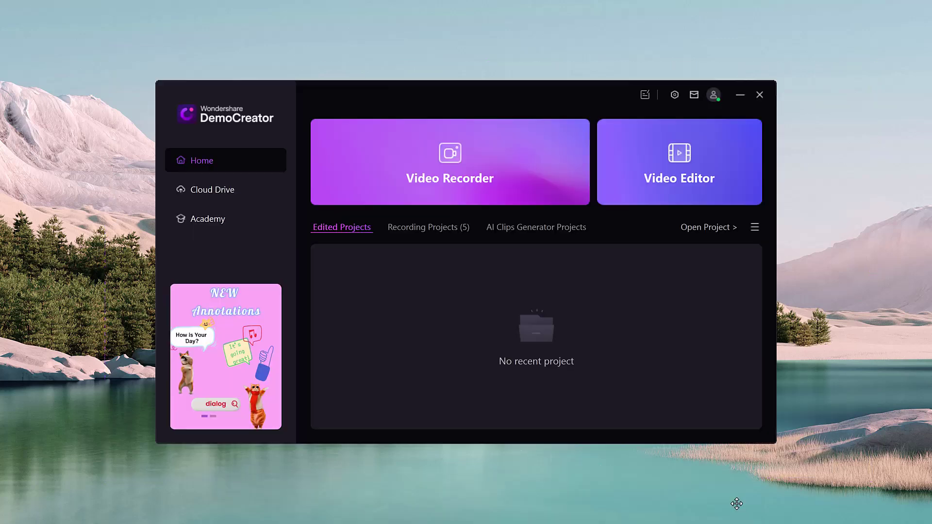
left_click(453, 179)
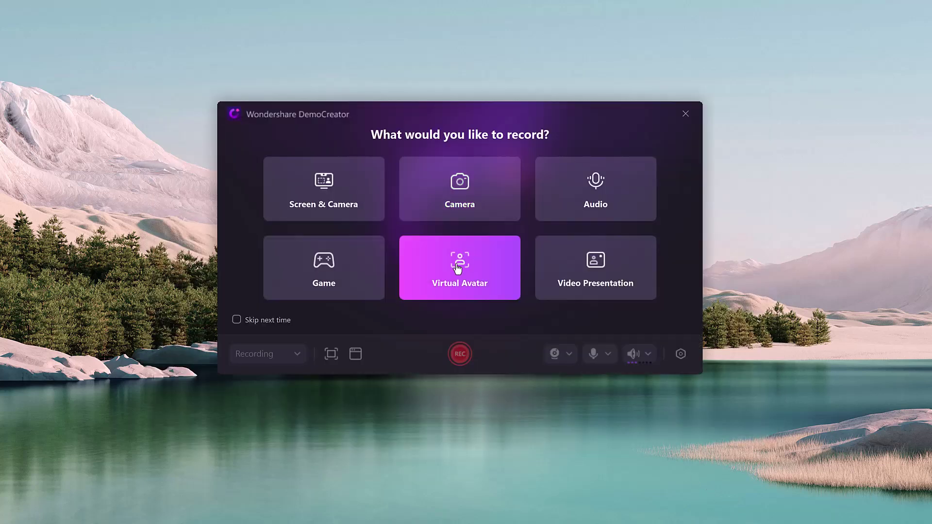
left_click(481, 282)
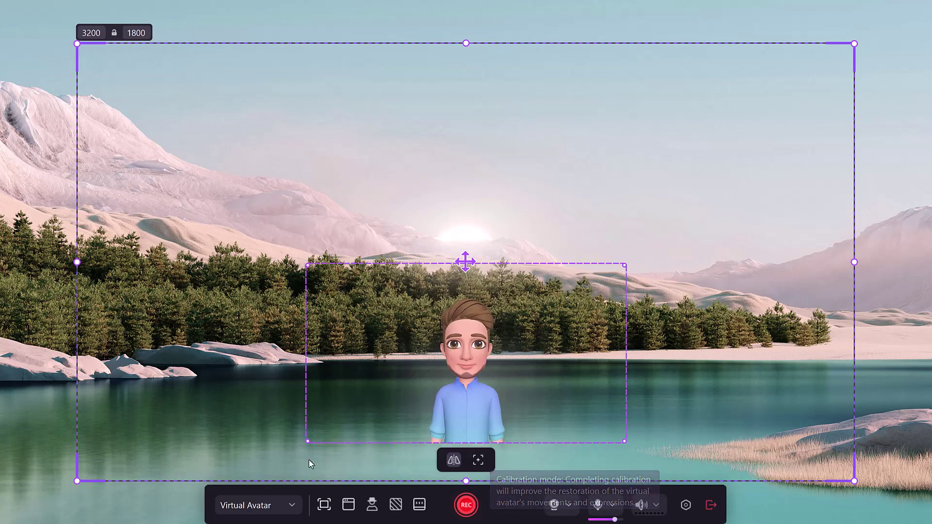
Step: Paste "Hello Everyone, Wwlcome to my channel" into the teleprompter and start the avatar recording
left_click(372, 503)
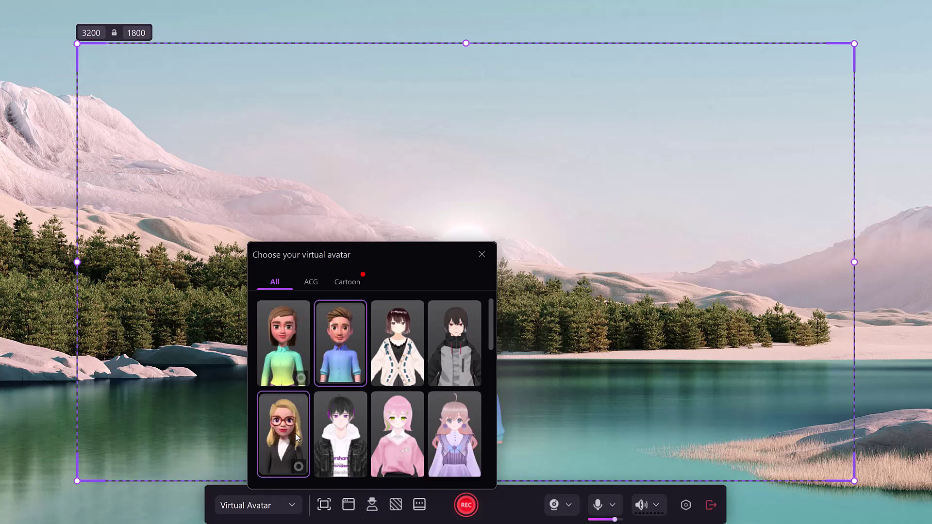
left_click(419, 504)
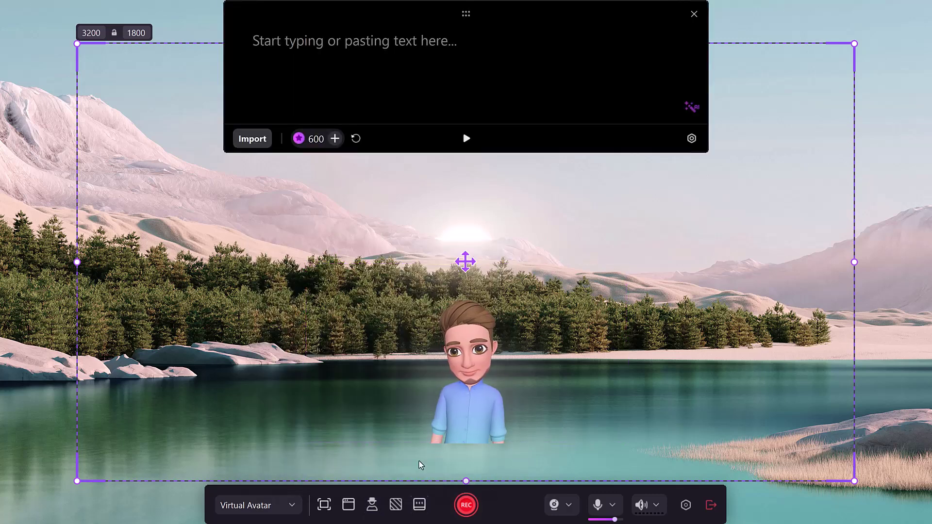
left_click(400, 54)
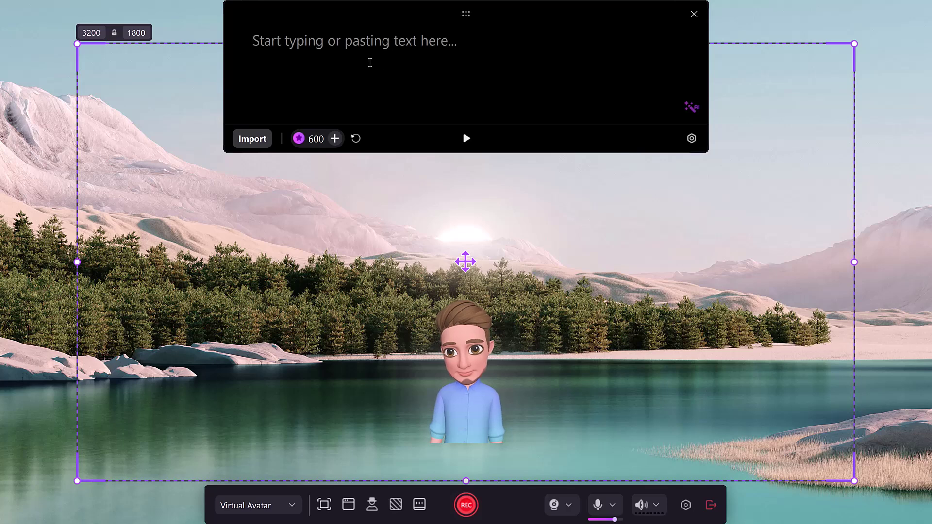
type("Hello Everyone, Wwlcome to my channel")
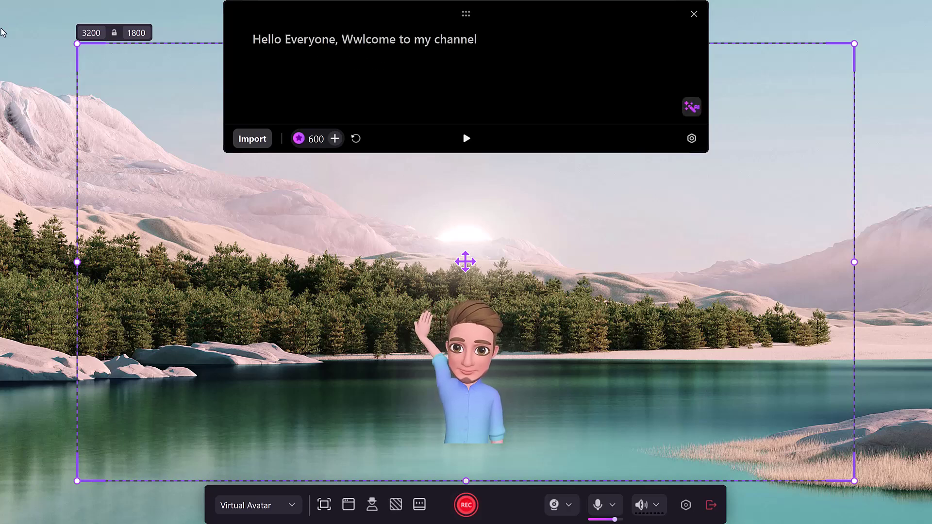
left_click(466, 505)
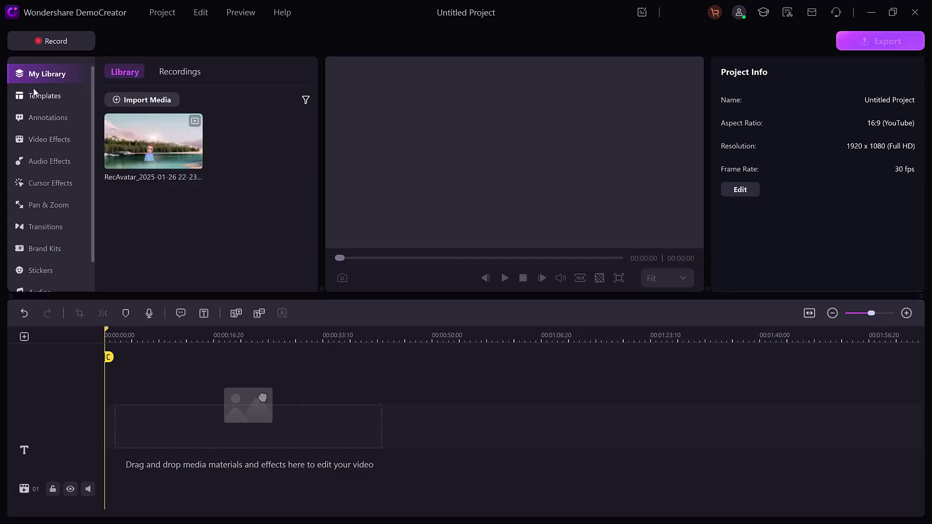
Step: Browse the Video Effects gallery: Green Screen, AI Portrait, Blur background and Mirror
left_click(42, 141)
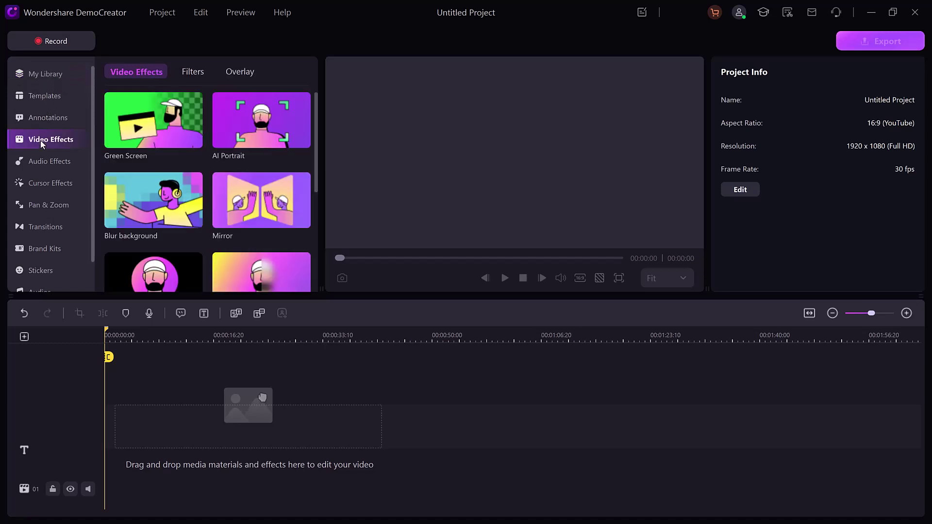
scroll(153, 146, "down", 4)
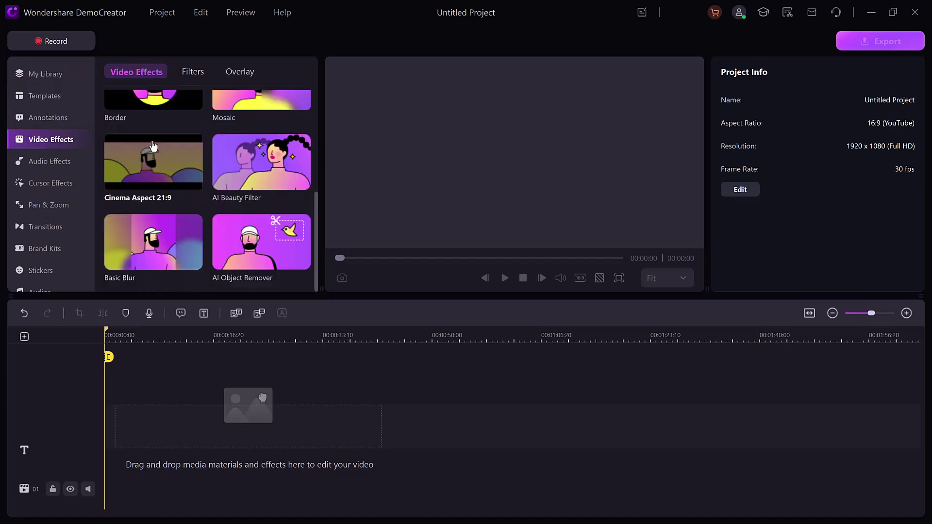
scroll(167, 141, "up", 4)
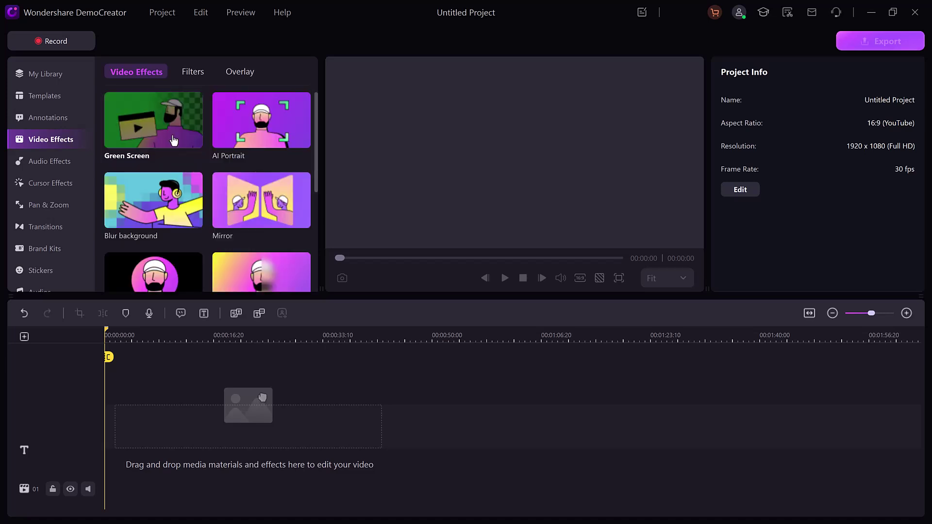
Step: Start a new screen-and-camera recording
left_click(913, 11)
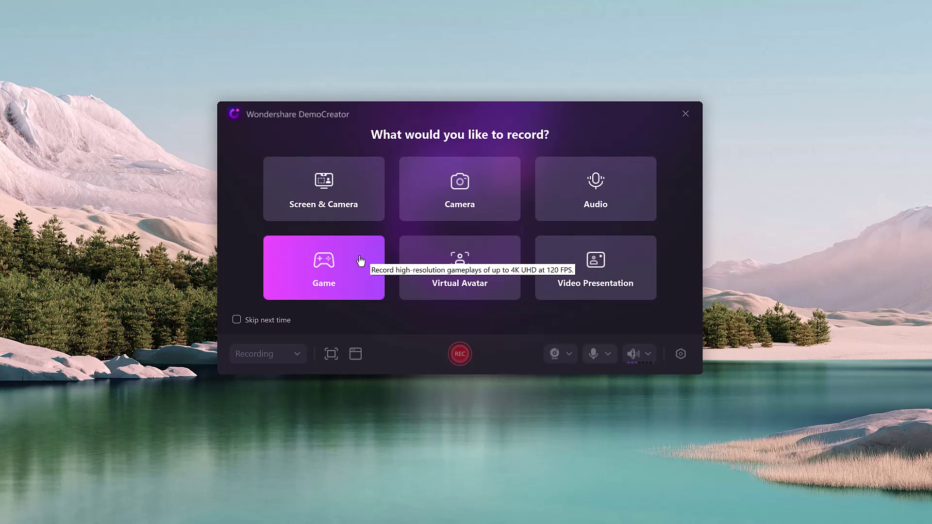
left_click(565, 263)
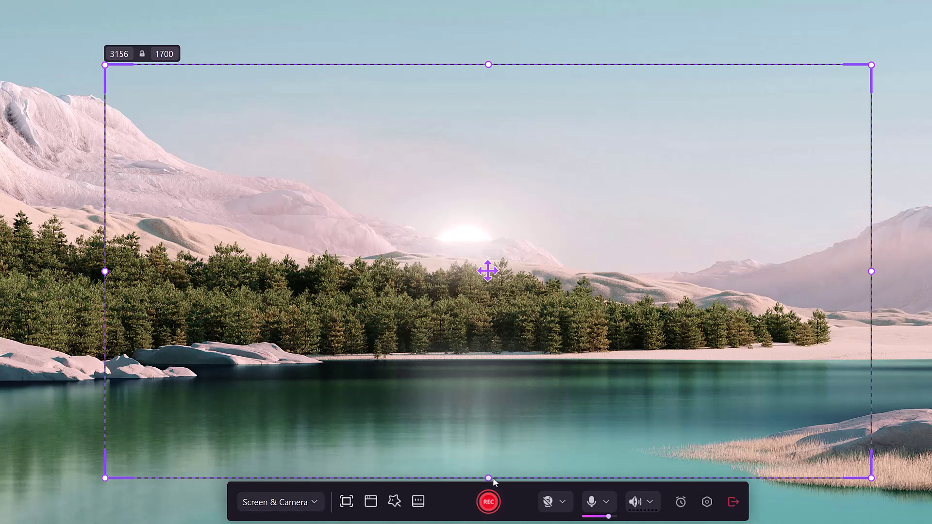
left_click(488, 503)
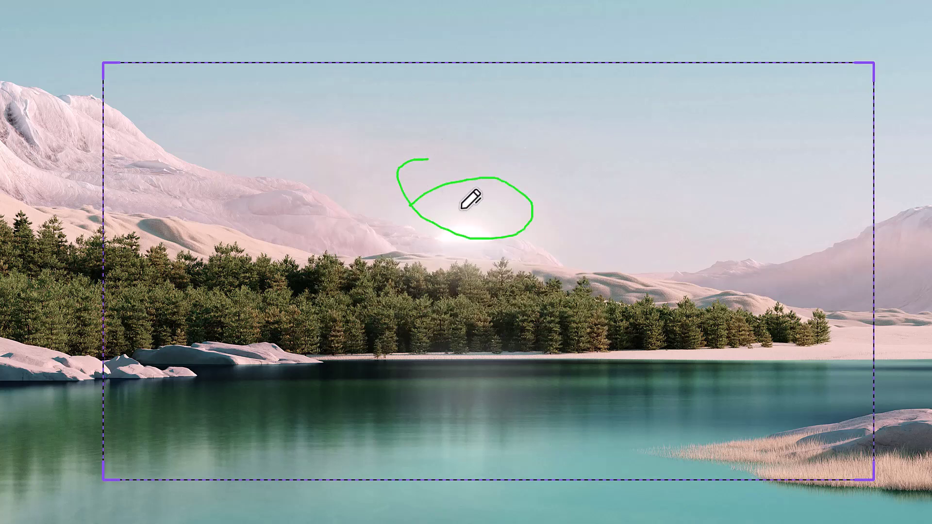
Step: Draw a green looped Hi, a red star and circle, a green ellipse and a black arrow
left_click_drag(461, 207, 464, 228)
left_click_drag(466, 213, 474, 207)
left_click(476, 193)
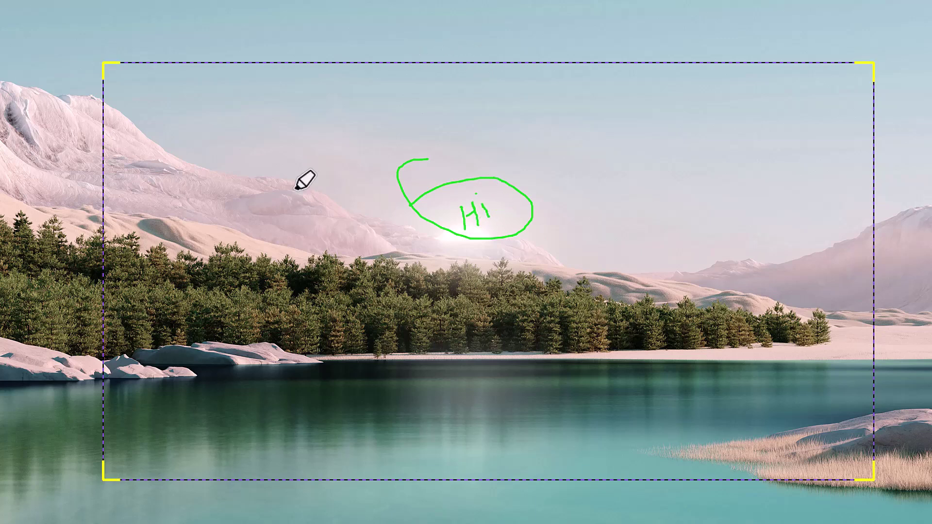
mouse_move(242, 245)
left_mouse_down()
mouse_move(244, 198)
mouse_move(315, 183)
left_mouse_up()
left_click_drag(371, 99, 361, 108)
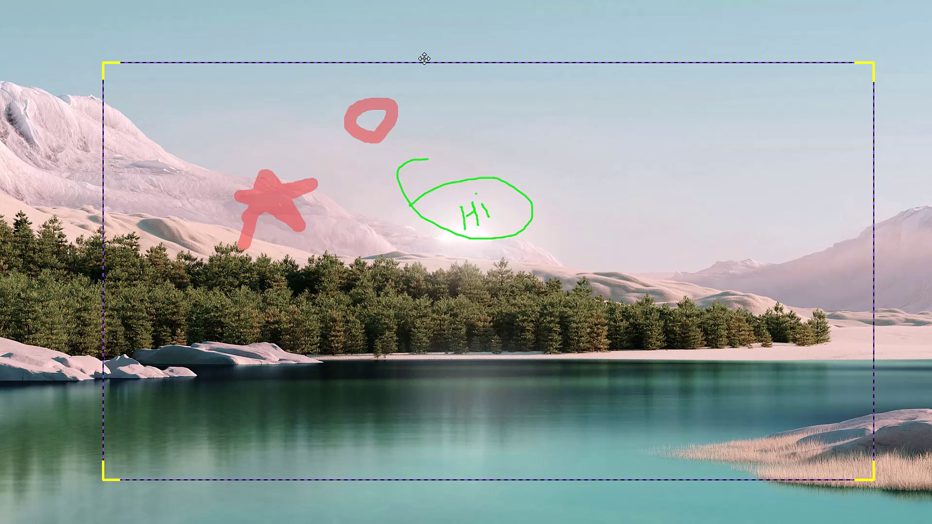
left_click_drag(626, 112, 739, 214)
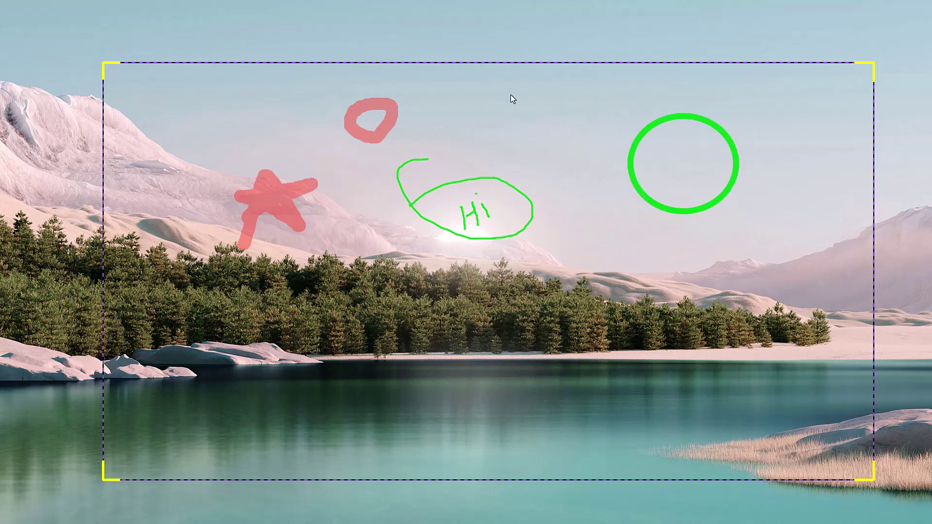
left_click_drag(604, 128, 598, 209)
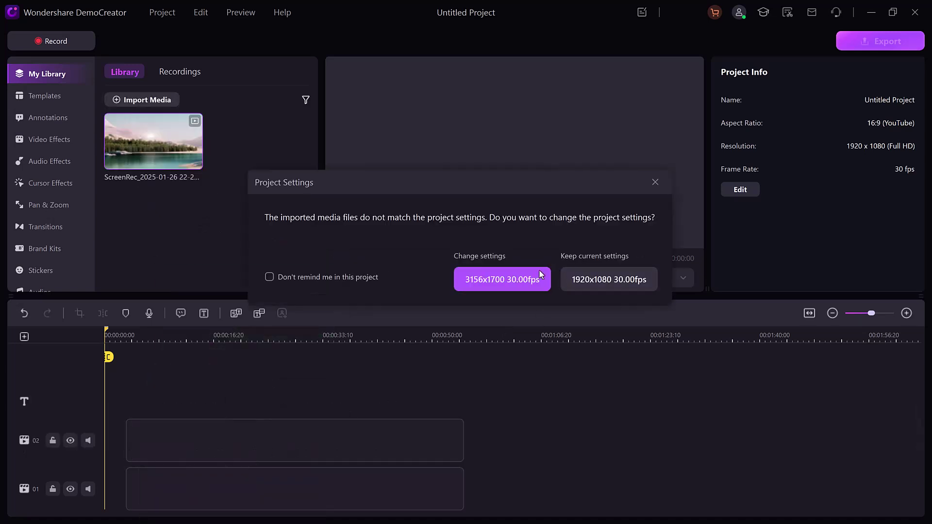
Step: Apply the 3156x1700 30.00fps project settings and scrub playback to 00:00:23
left_click(541, 275)
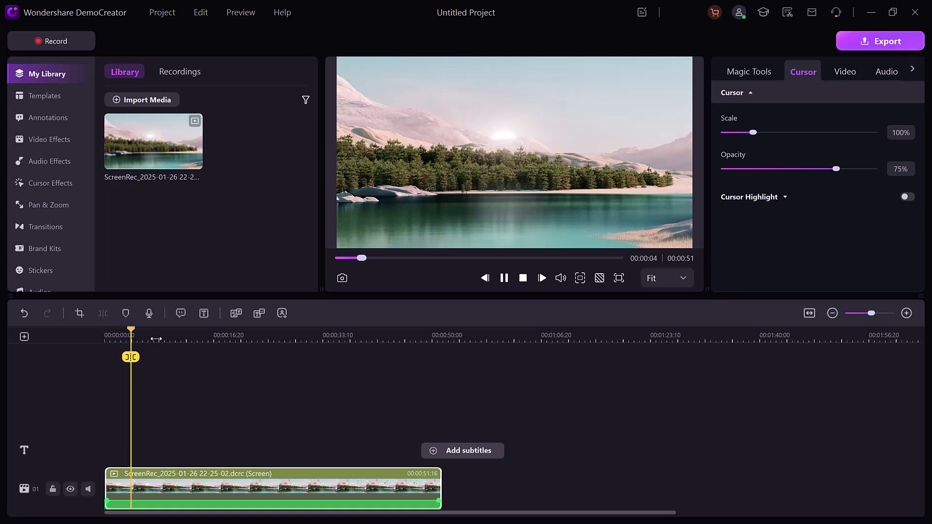
left_click(188, 335)
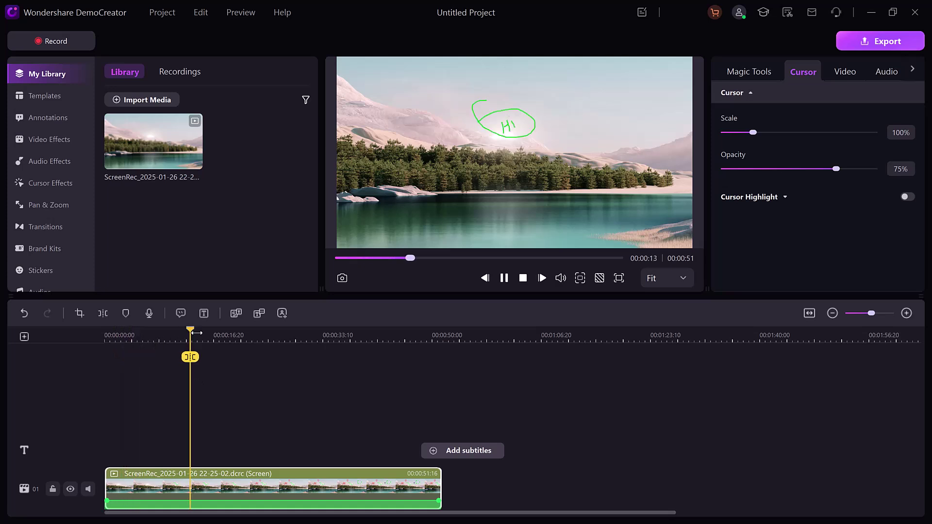
left_click(258, 333)
Step: Browse the Templates, Video Effects and Pan & Zoom galleries in the sidebar
left_click(48, 96)
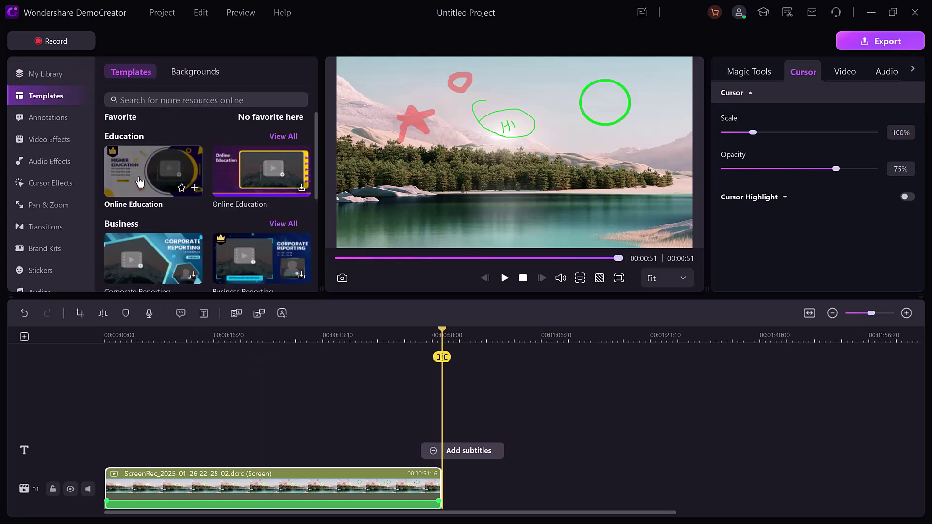
scroll(146, 189, "down", 5)
scroll(150, 194, "up", 5)
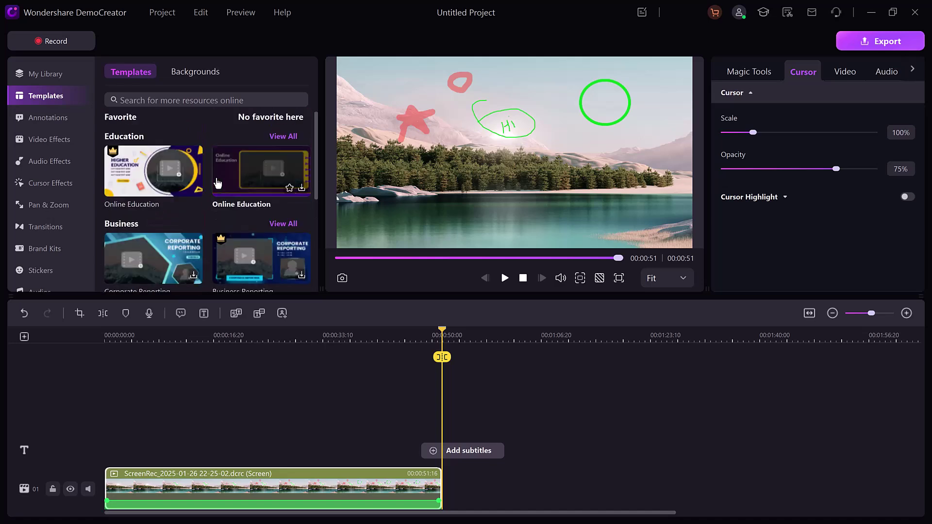
left_click(50, 139)
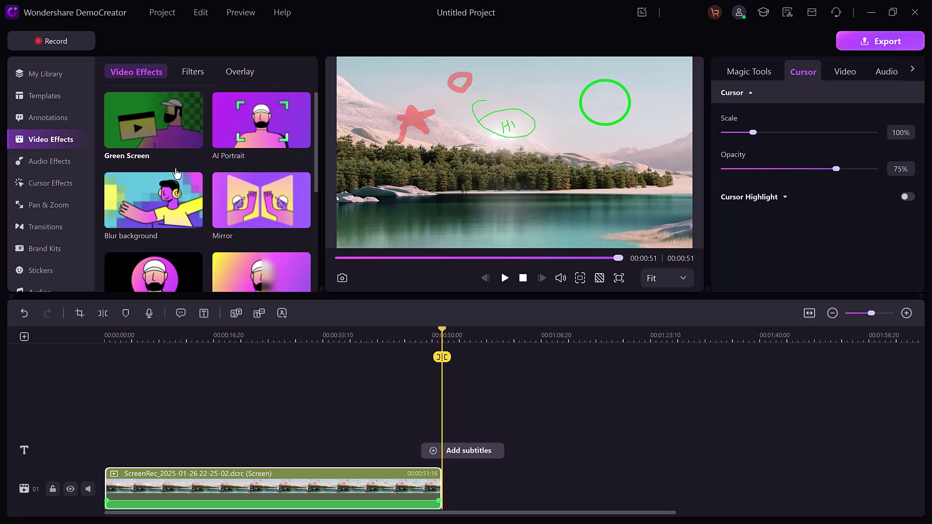
scroll(177, 174, "down", 4)
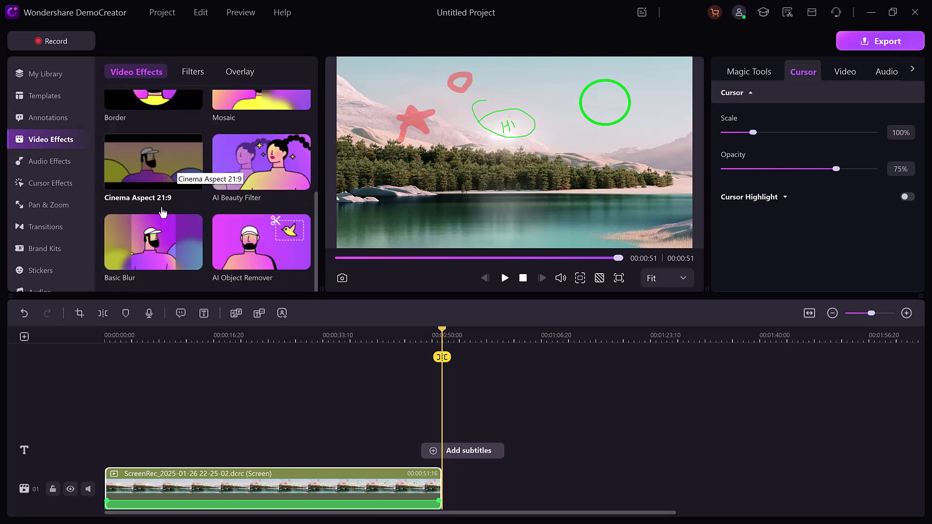
left_click(51, 203)
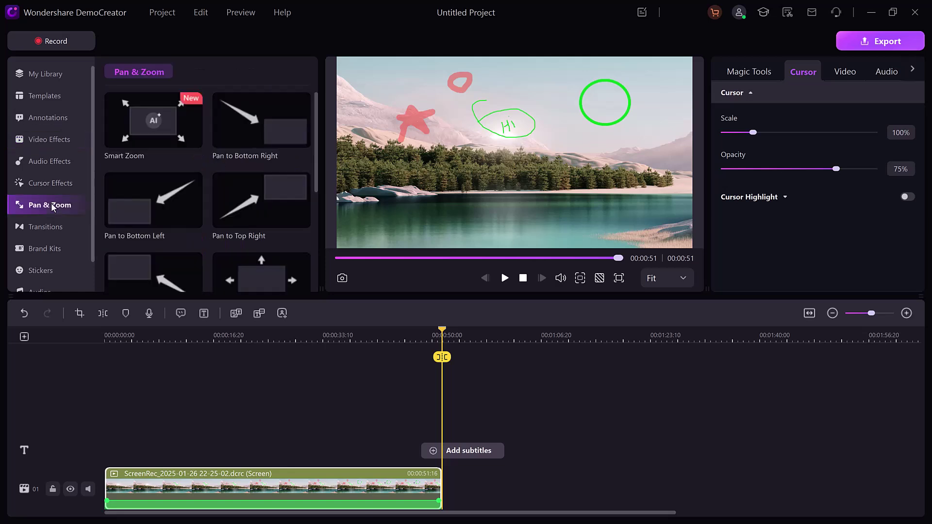
scroll(157, 166, "down", 4)
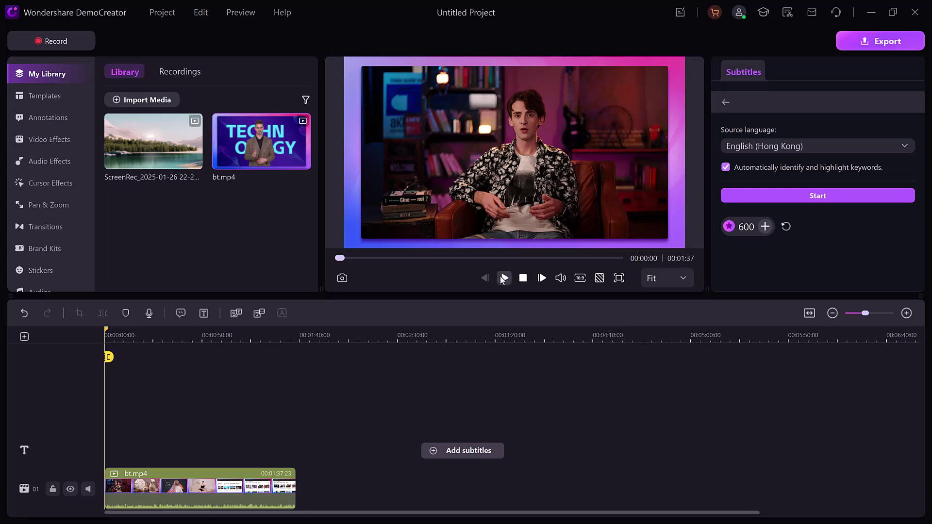
Step: Preview bt.mp4, then run Auto Subtitles with English (Hong Kong) as source language
left_click(504, 278)
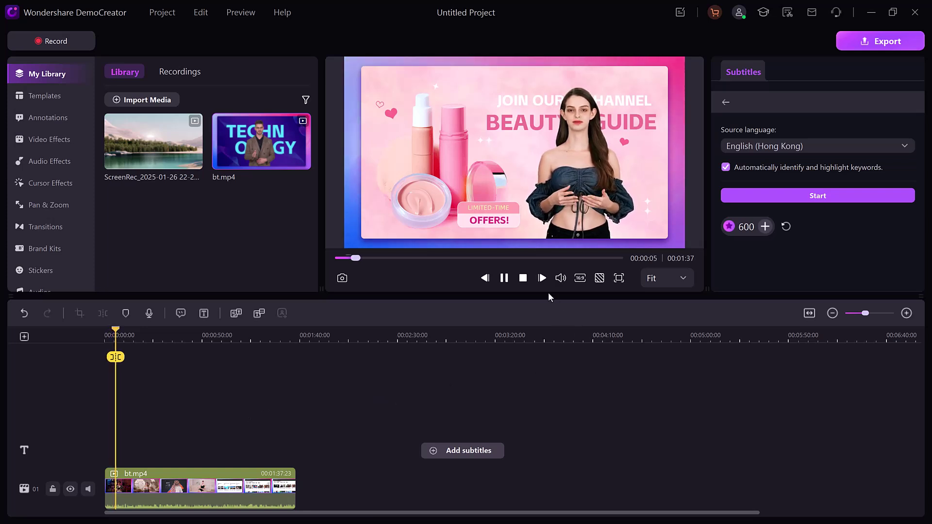
left_click(505, 278)
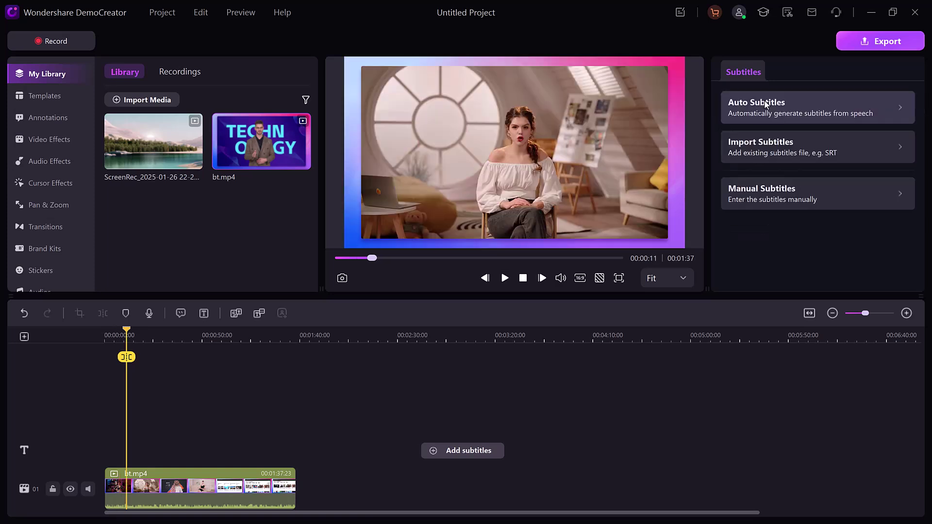
left_click(765, 104)
left_click(766, 145)
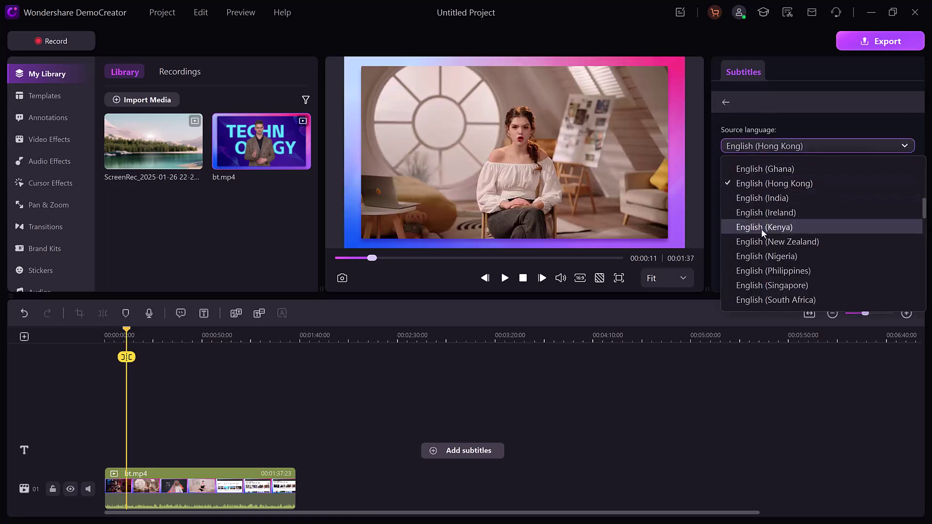
scroll(762, 233, "down", 15)
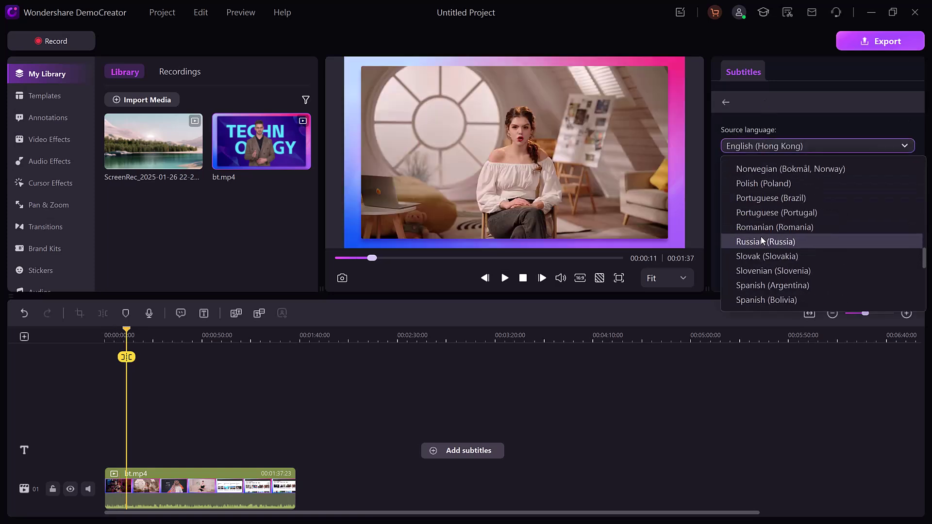
scroll(762, 240, "down", 3)
scroll(761, 240, "up", 18)
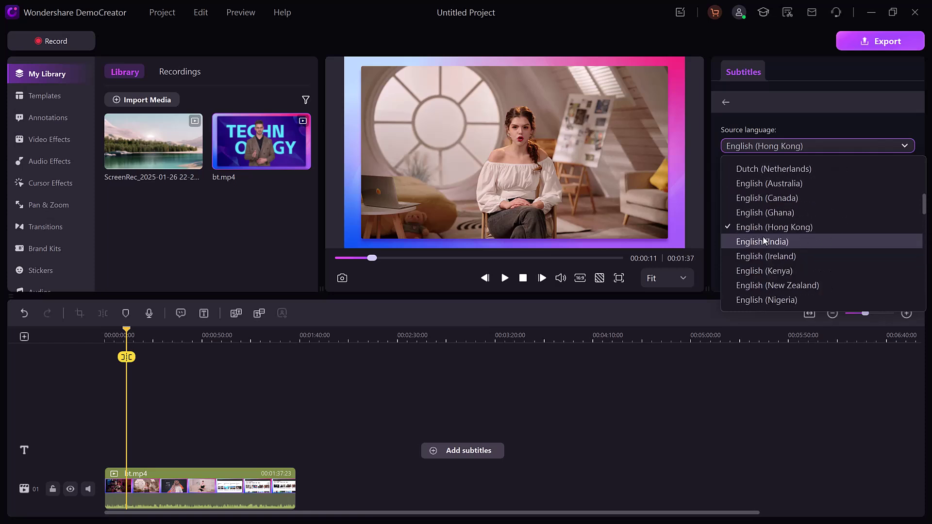
left_click(765, 227)
left_click(789, 193)
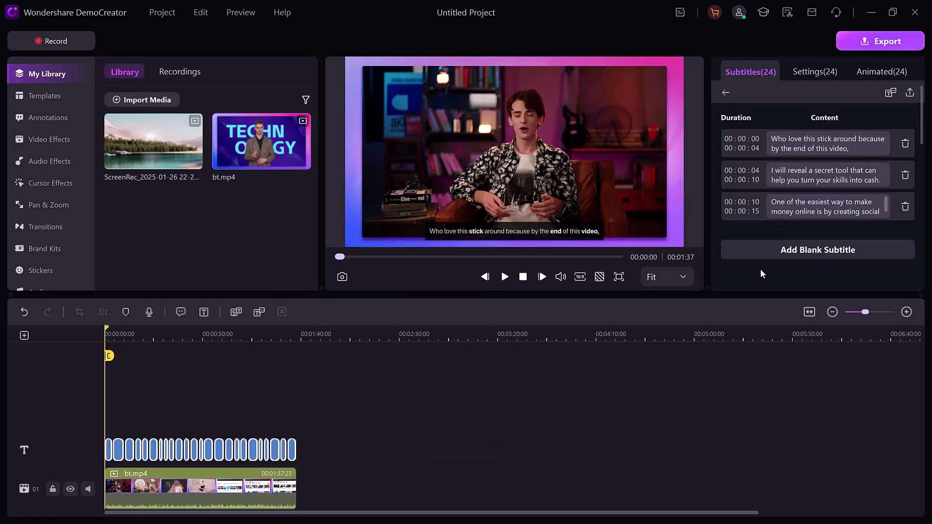
Step: Play the video with its 24 subtitles, then show the Animated(24) subtitle styles
left_click(505, 276)
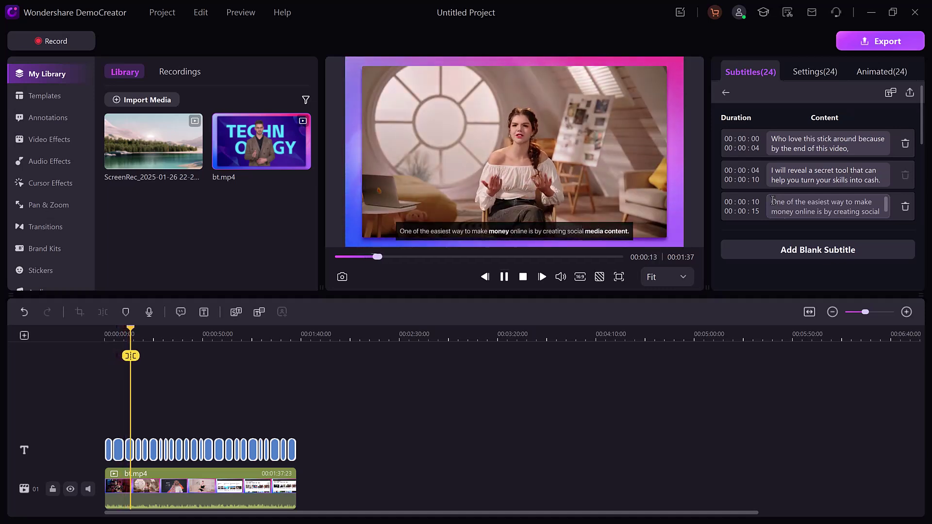
left_click(862, 72)
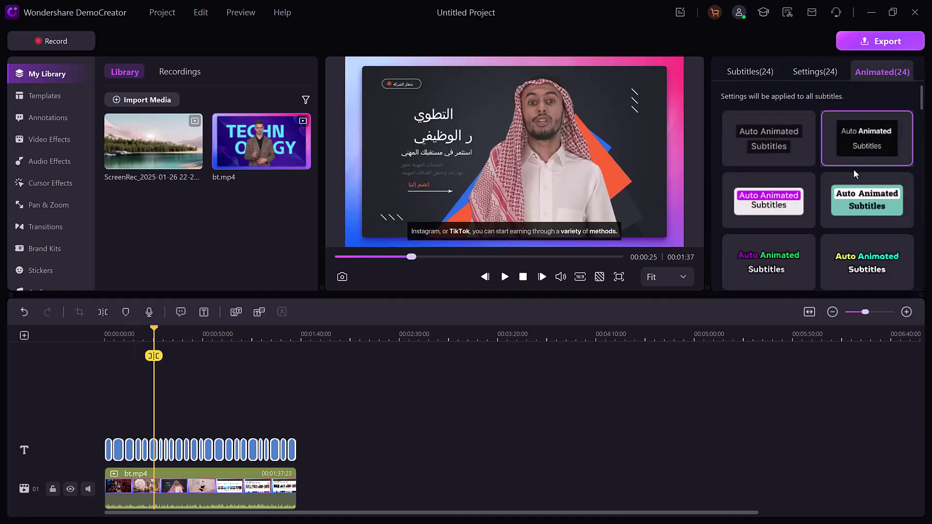
Step: Try the white-box and italic animated styles and preview the green-highlighted subtitles
left_click(768, 201)
scroll(768, 201, "down", 2)
left_click(767, 253)
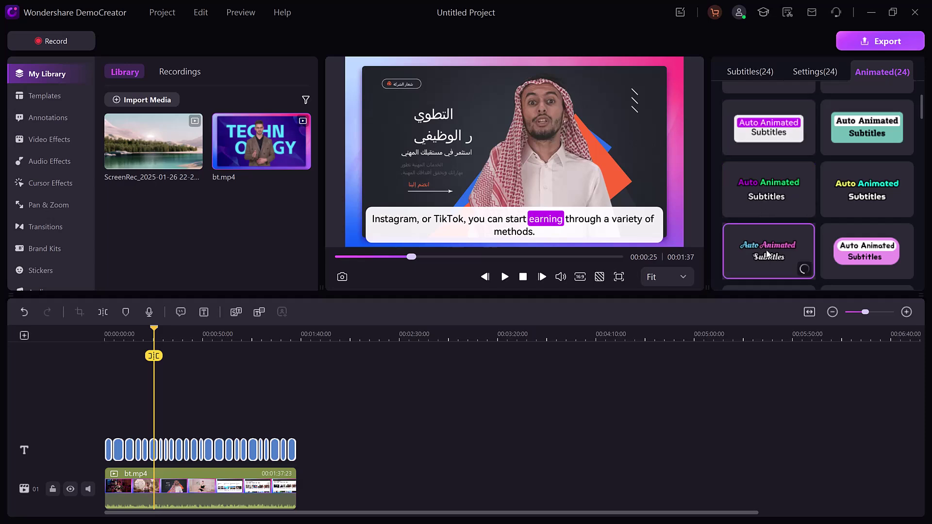
left_click(504, 276)
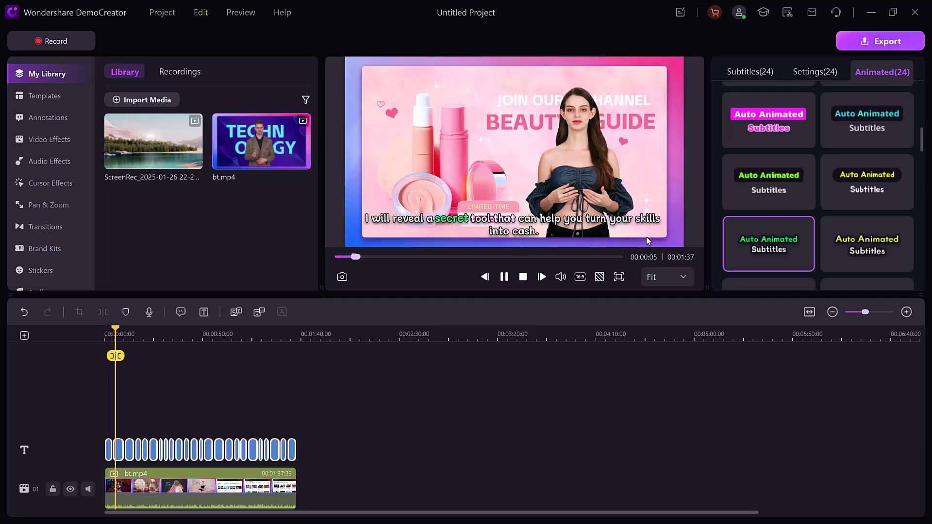
left_click(505, 277)
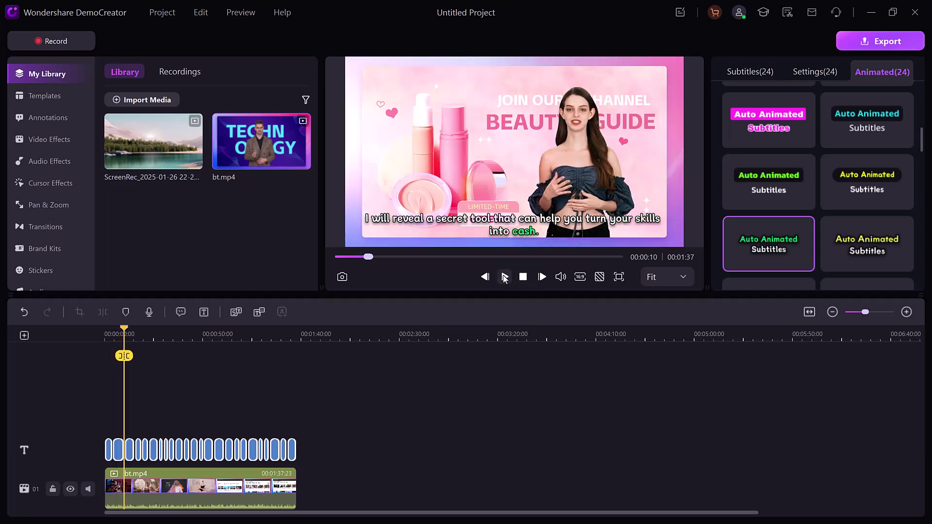
Step: Generate English (US) speech of "Hi viewers Welcome to my new Video" in the Dave voice
left_click(255, 313)
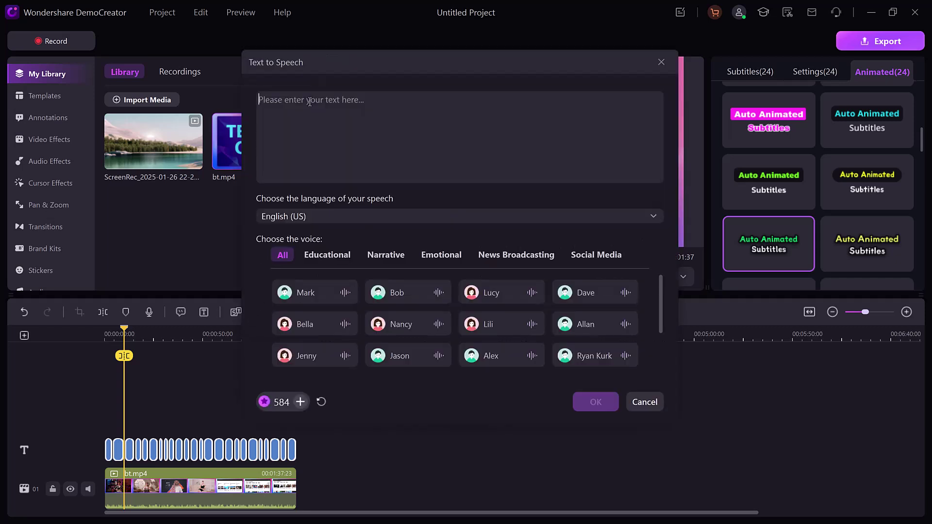
type("Hi viewers Welcome to my new Video")
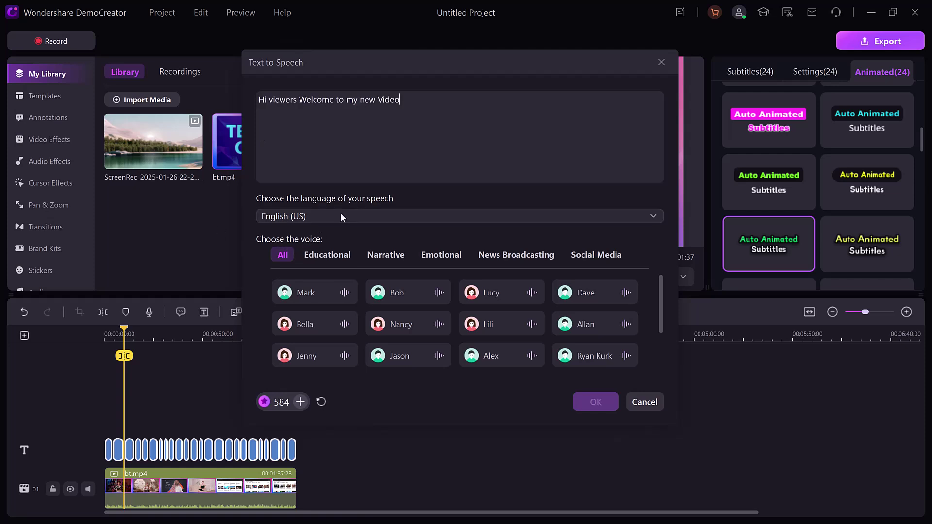
left_click(341, 214)
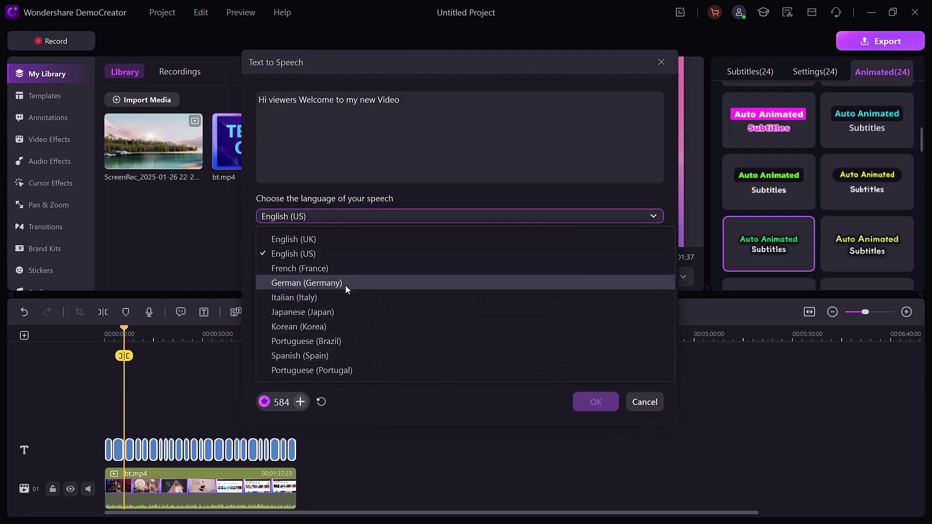
left_click(346, 217)
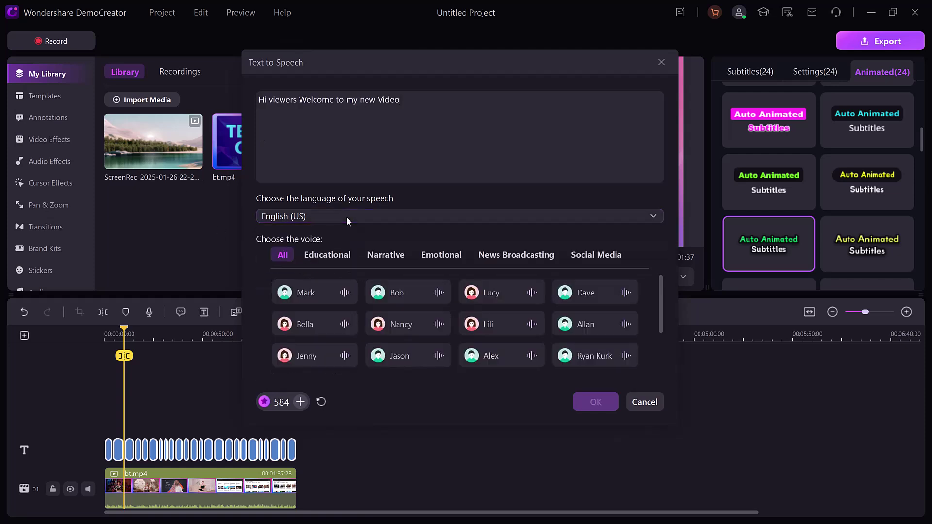
left_click(313, 292)
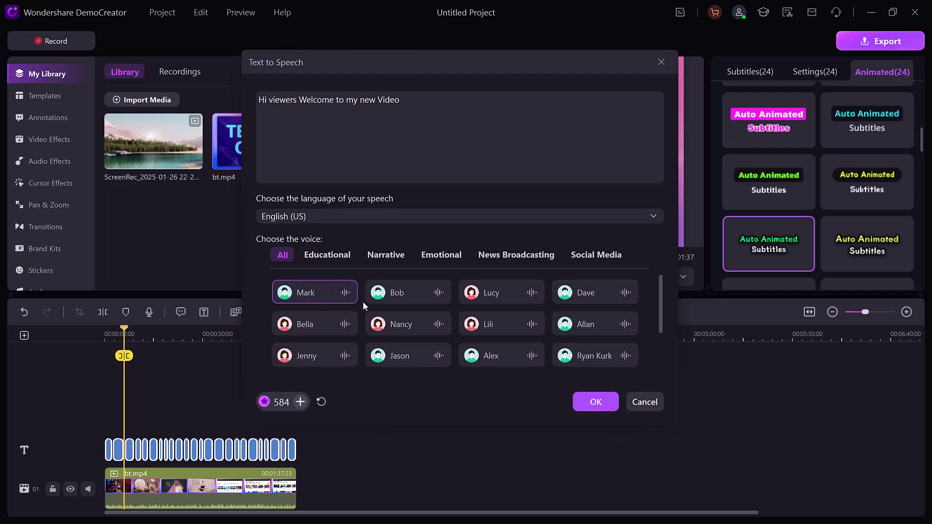
left_click(412, 291)
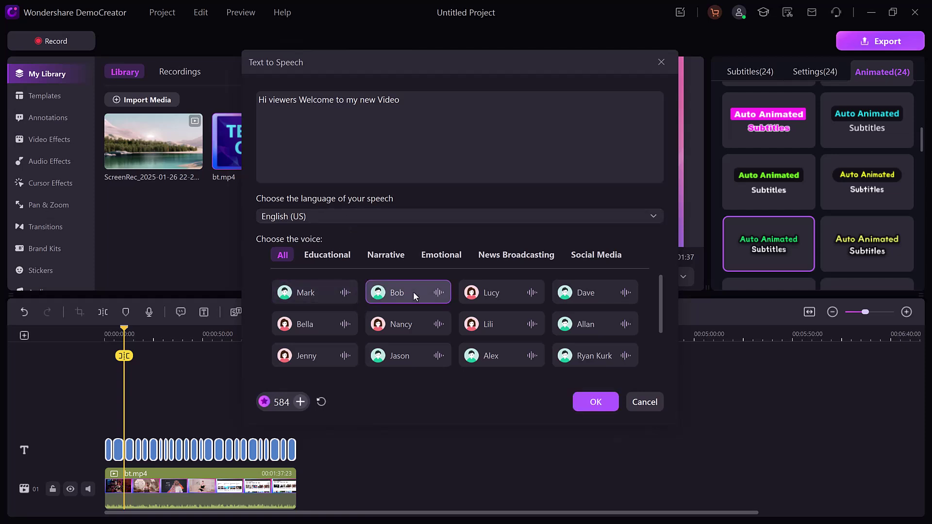
left_click(579, 298)
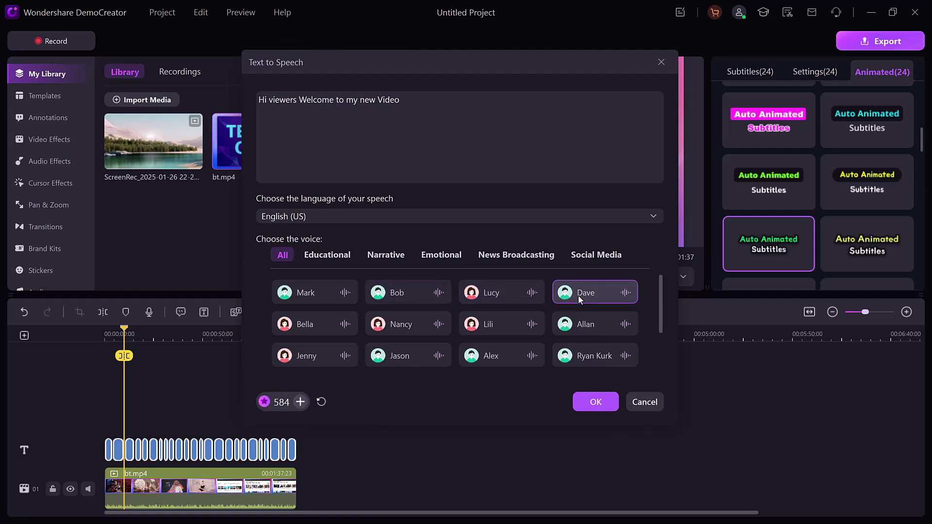
left_click(605, 401)
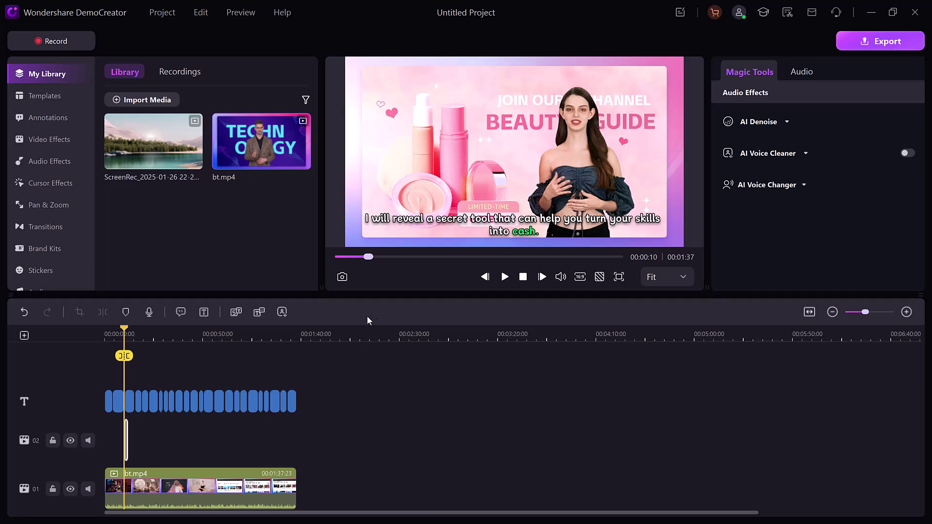
Step: Export the project as an MP4 named 'Video' at 3840 x 2160 (4K UHD) resolution
left_click(886, 45)
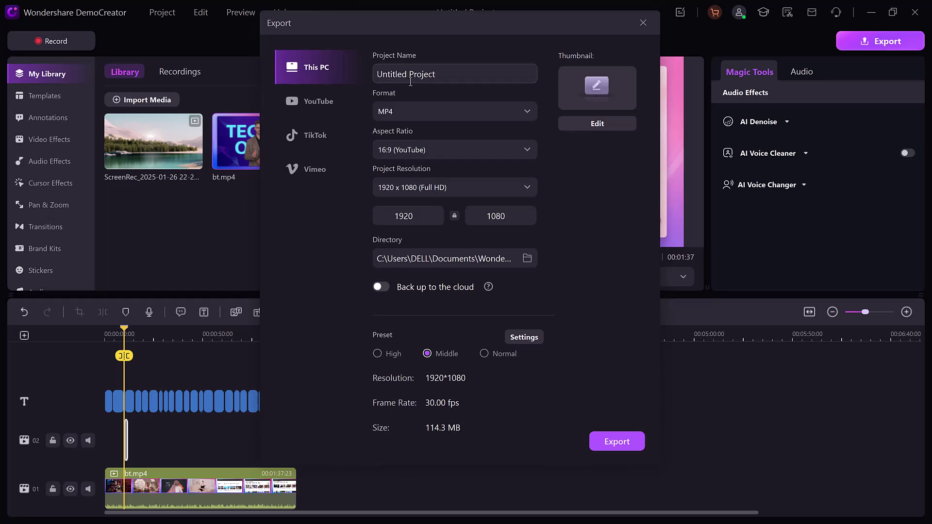
triple_click(439, 75)
type("Video")
left_click(426, 112)
left_click(447, 193)
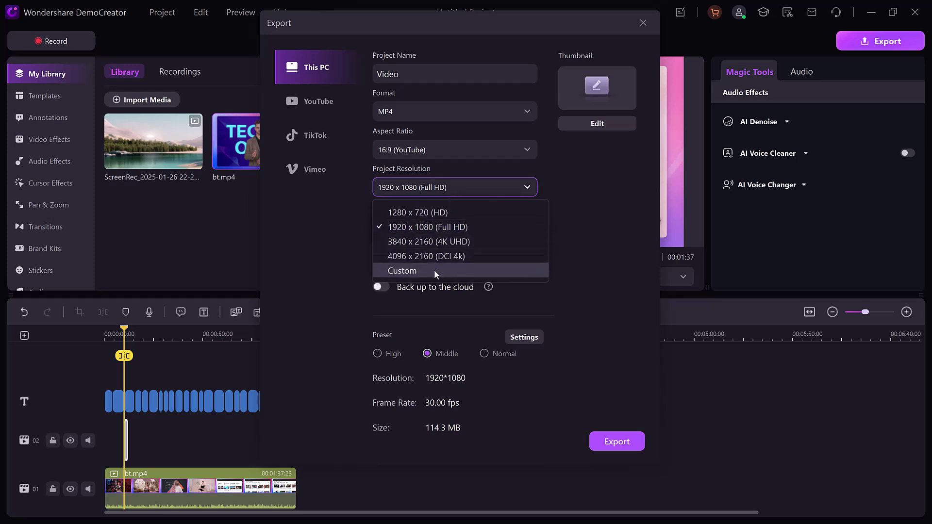
left_click(433, 241)
left_click(619, 441)
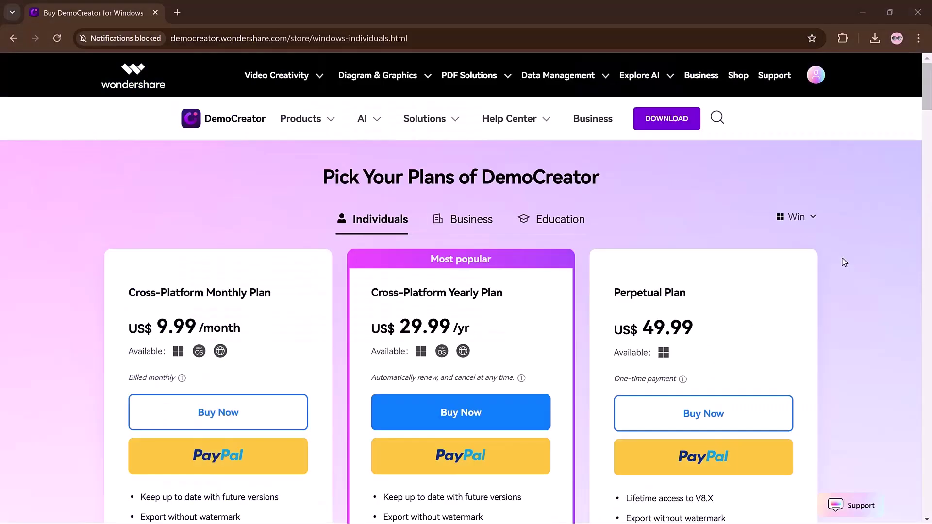
Step: Highlight the Monthly Plan price US$9.99/month and the Yearly Plan price US$29.99/yr
scroll(842, 266, "down", 1)
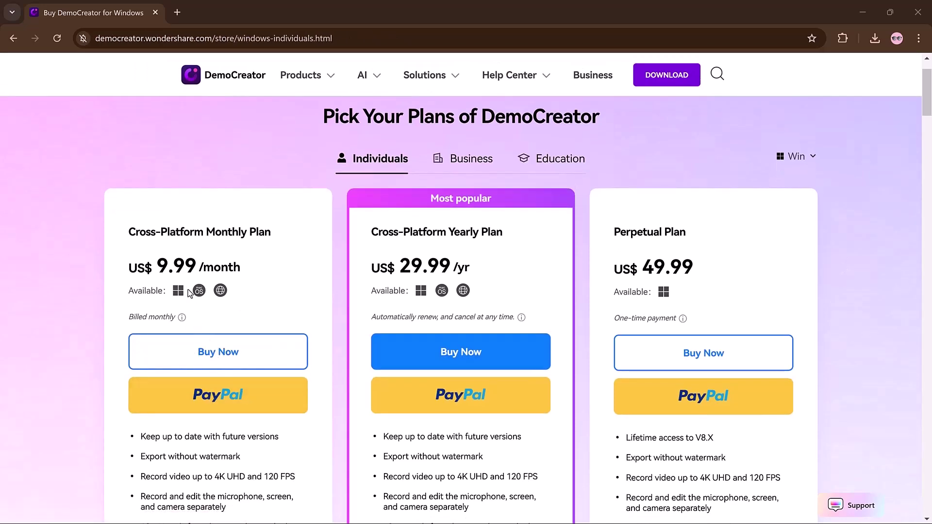
left_click_drag(157, 266, 228, 266)
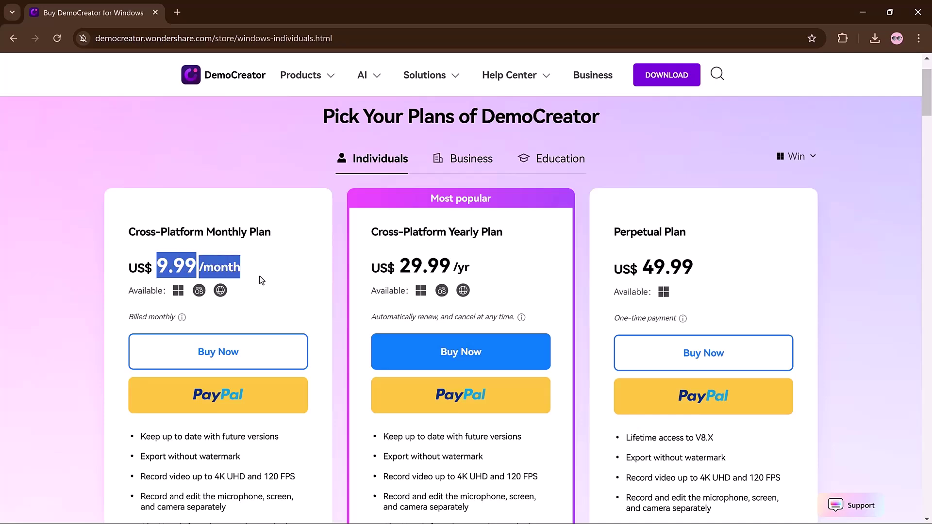
left_click(261, 280)
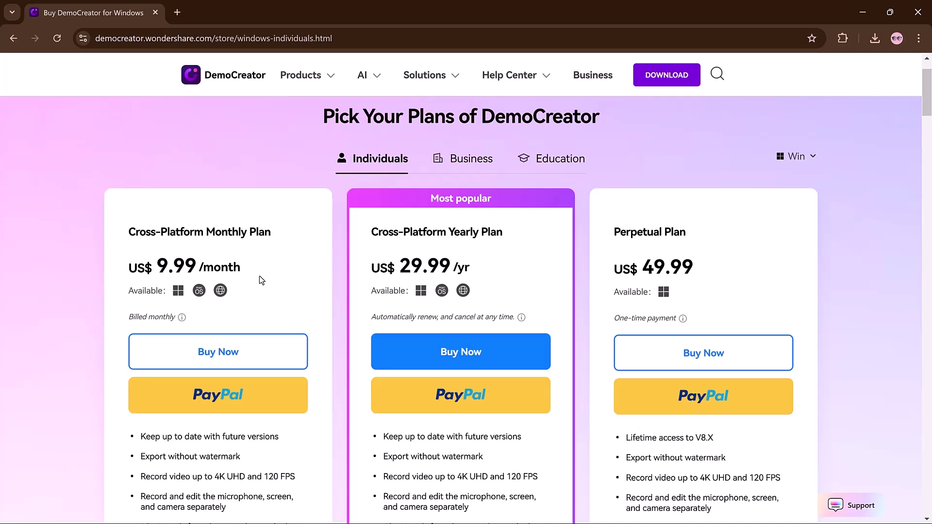
triple_click(368, 274)
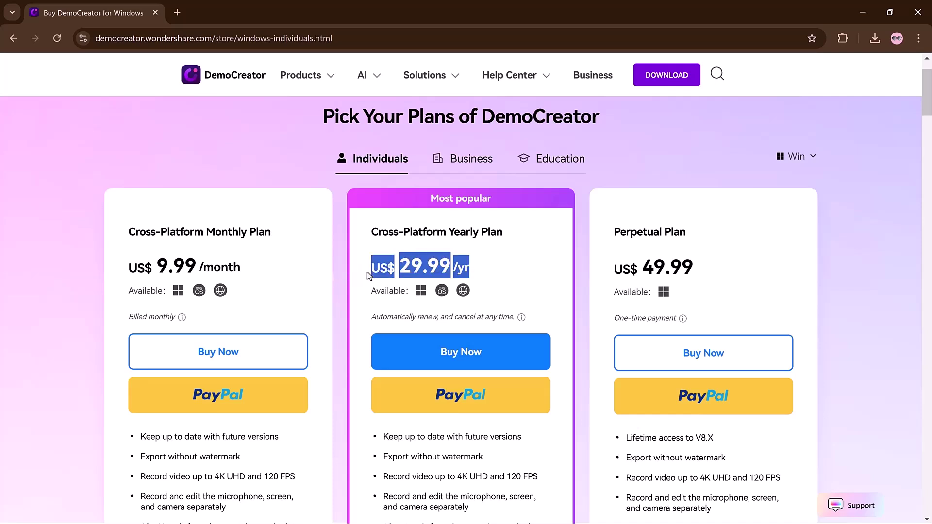
left_click(521, 292)
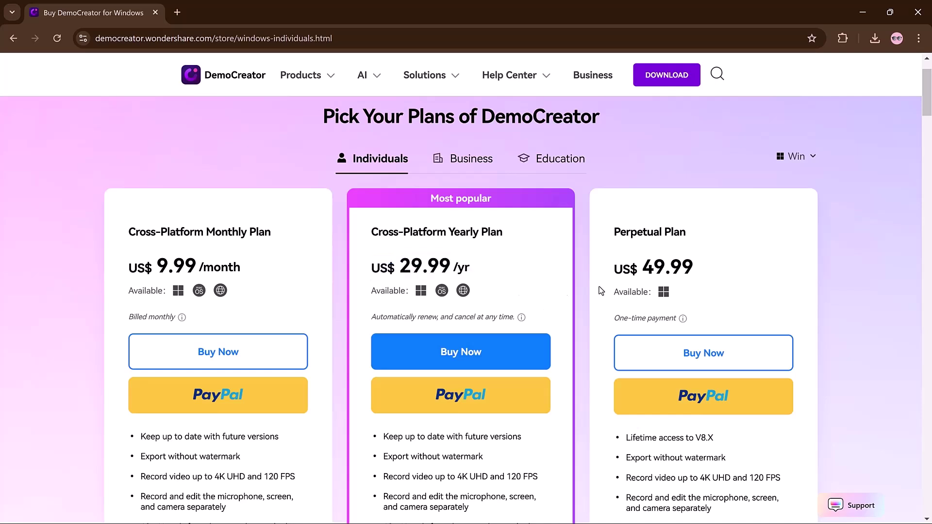
Step: Highlight the Perpetual Plan price US$49.99, then scroll down to Compare All plans
left_click_drag(696, 276, 610, 264)
left_click(726, 268)
scroll(555, 301, "down", 4)
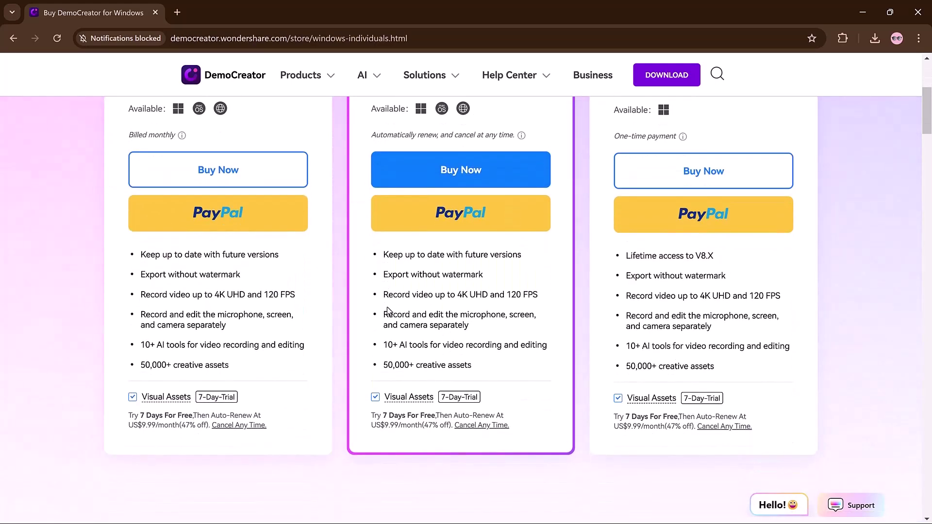
scroll(388, 311, "down", 1)
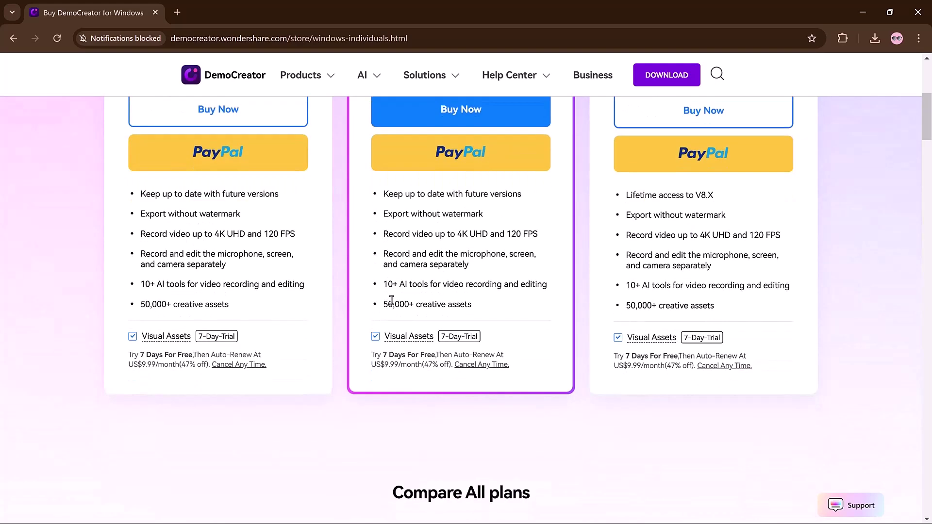
scroll(392, 299, "down", 3)
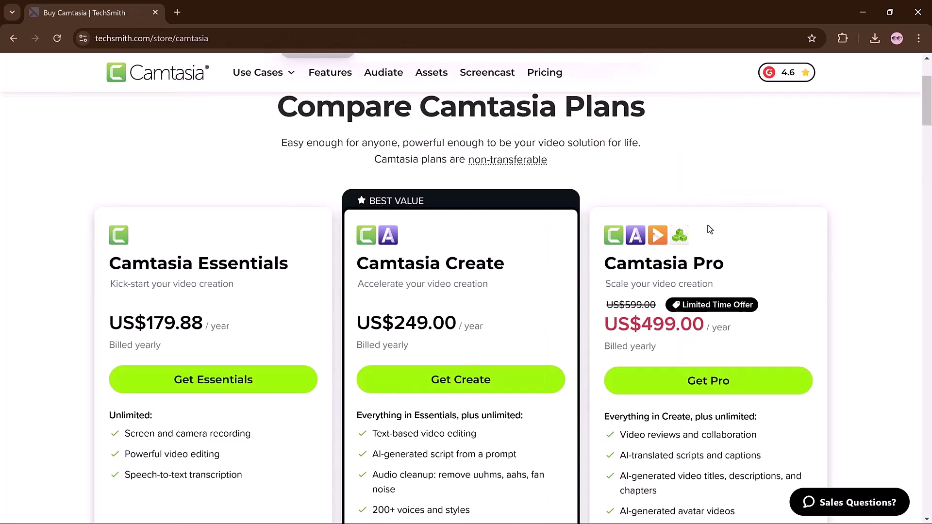
Step: Highlight Camtasia's yearly prices in turn: Essentials US$179.88, Create US$249.00, Pro US$499.00
scroll(228, 285, "down", 1)
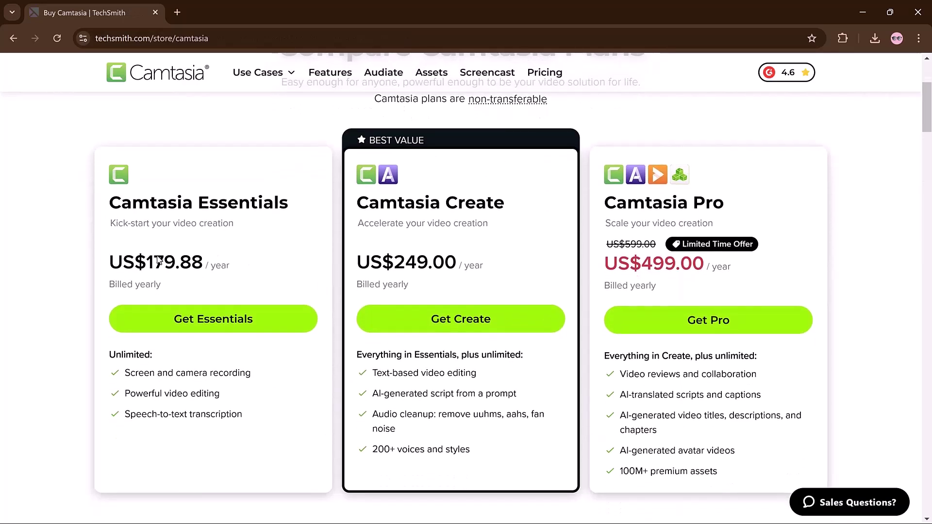
left_click_drag(110, 262, 231, 269)
left_click(242, 267)
left_click_drag(358, 263, 484, 264)
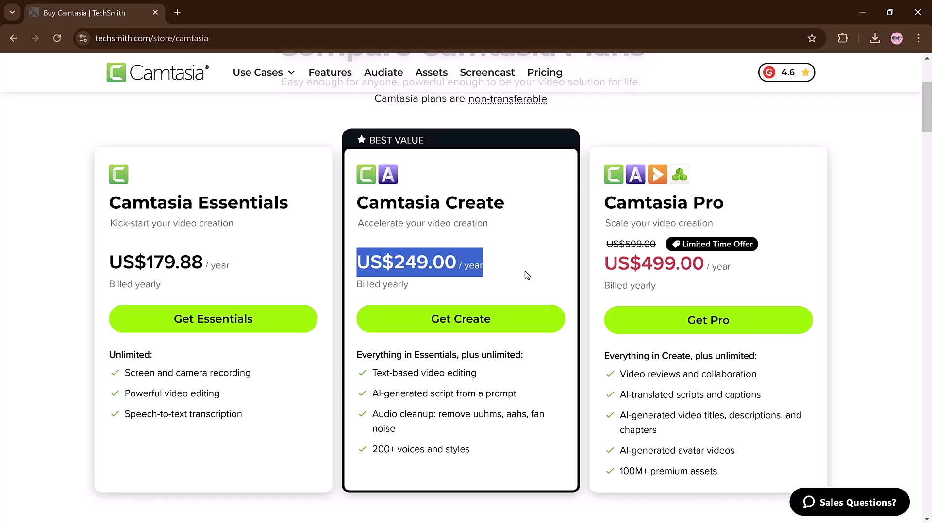
left_click(517, 280)
left_click_drag(605, 269, 730, 263)
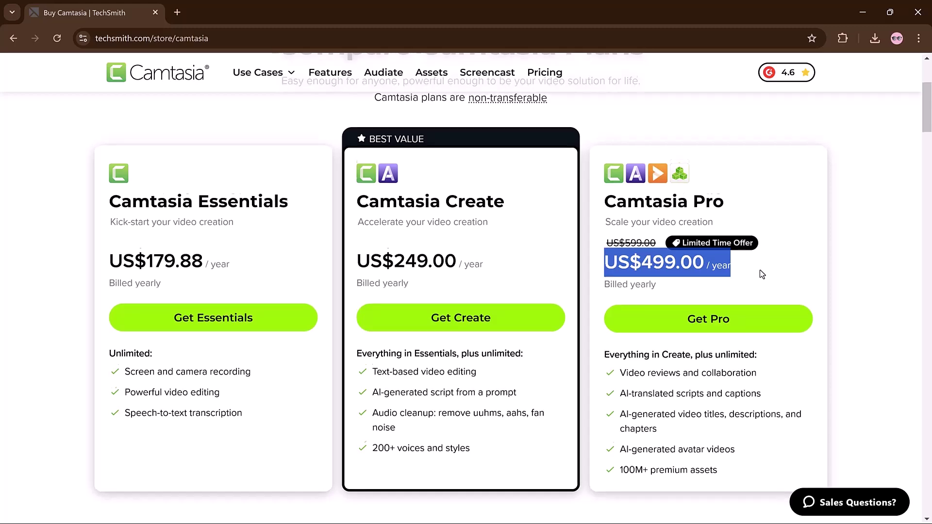
scroll(758, 262, "down", 1)
left_click(753, 223)
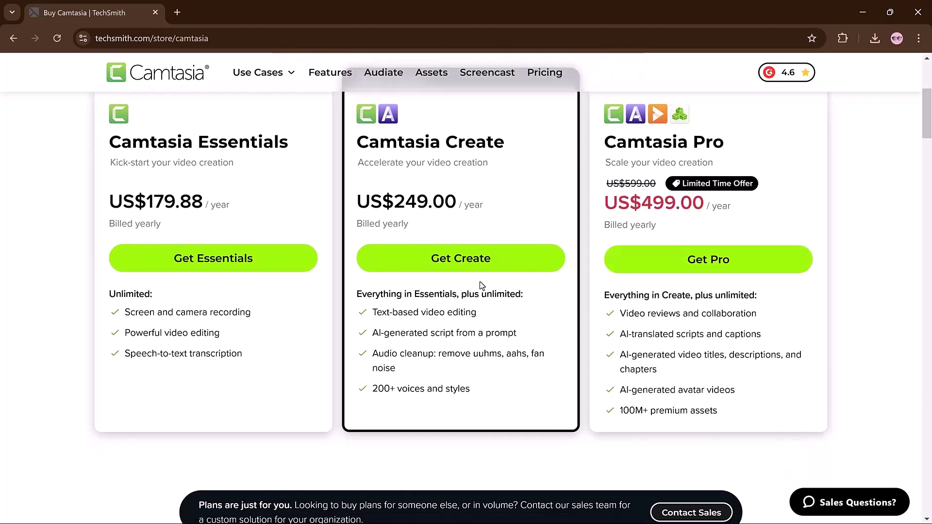
scroll(481, 285, "down", 2)
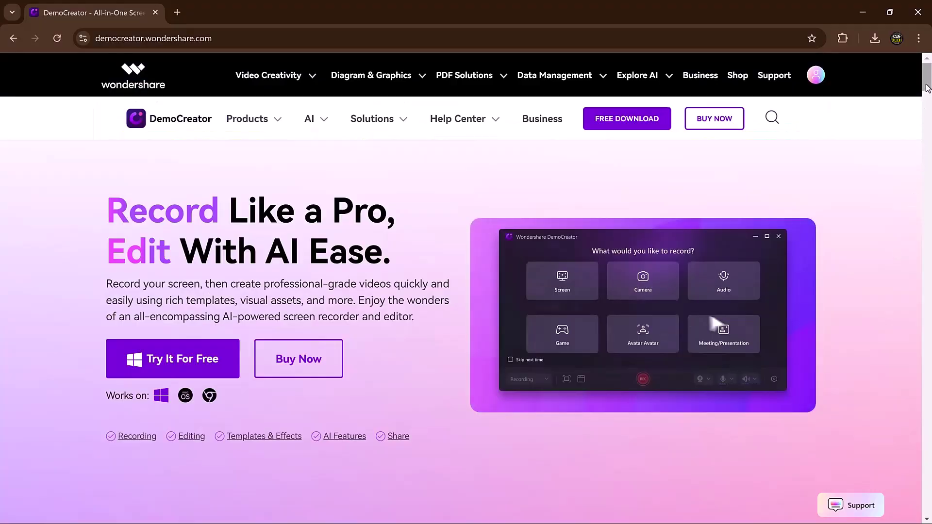
Step: Scroll the DemoCreator homepage to the bottom 'Record Like a Pro, Edit With AI Ease' free-trial banner
mouse_move(925, 91)
left_mouse_down()
mouse_move(929, 511)
mouse_move(929, 497)
left_mouse_up()
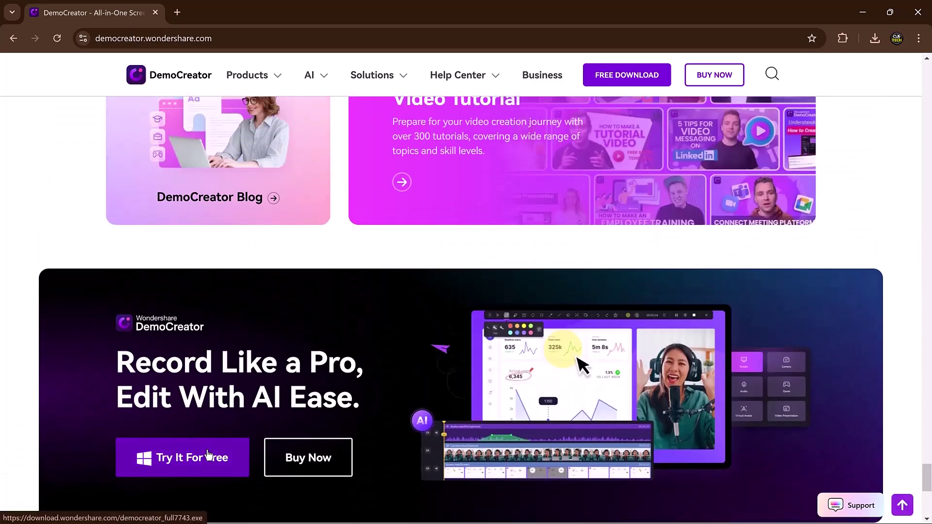